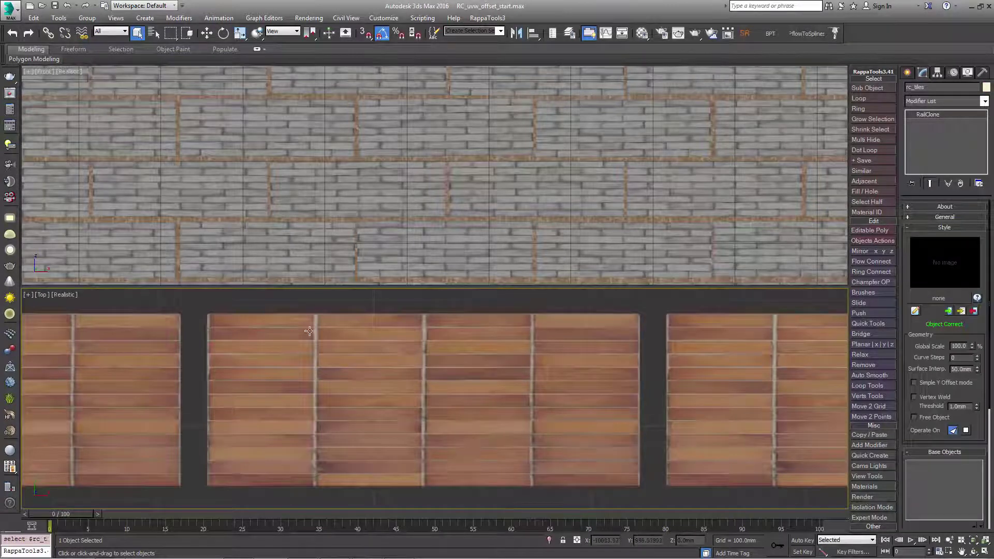
Open the RailClone Style Editor for the rc_tiles object
mouse_move(440, 377)
middle_down()
mouse_move(454, 378)
mouse_move(445, 381)
middle_up()
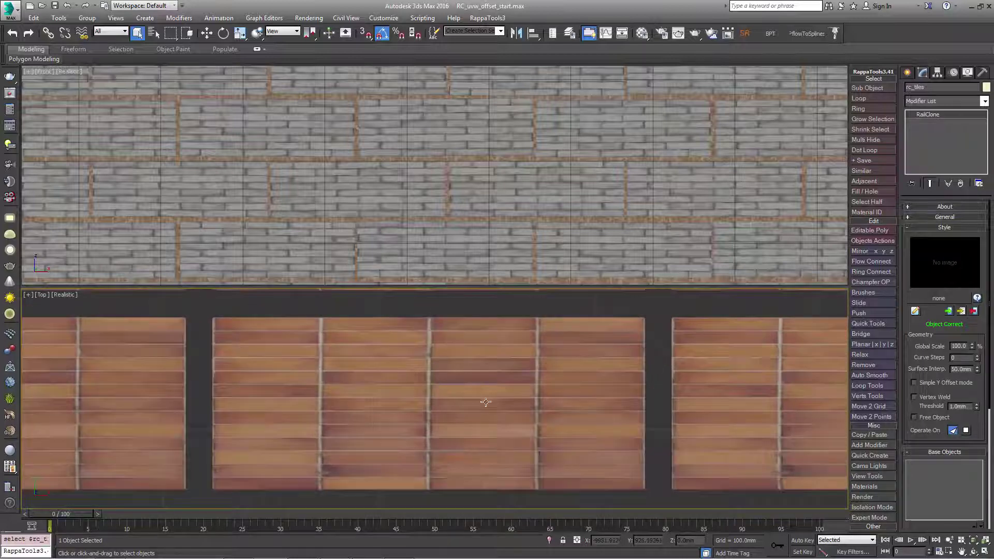
click(938, 452)
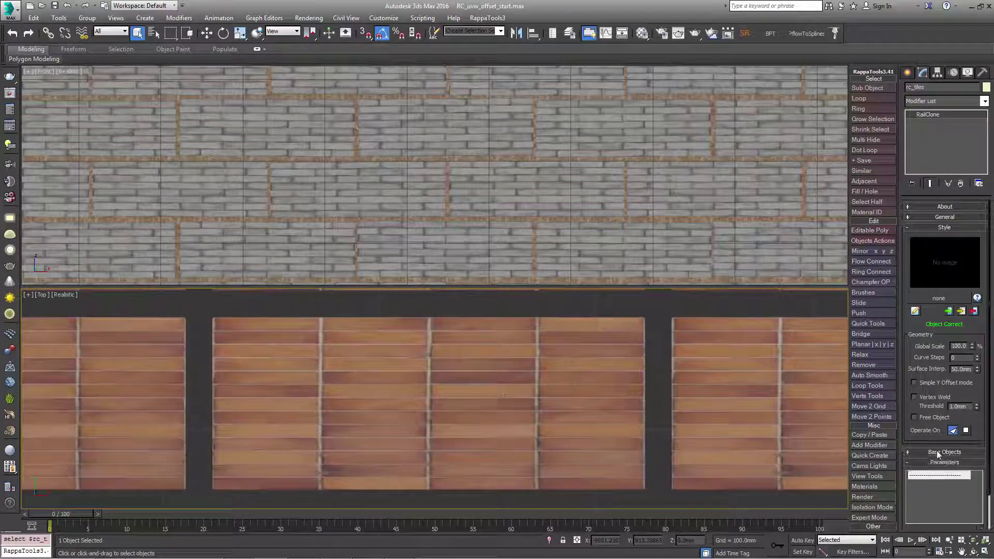
scroll(937, 448, down, 2)
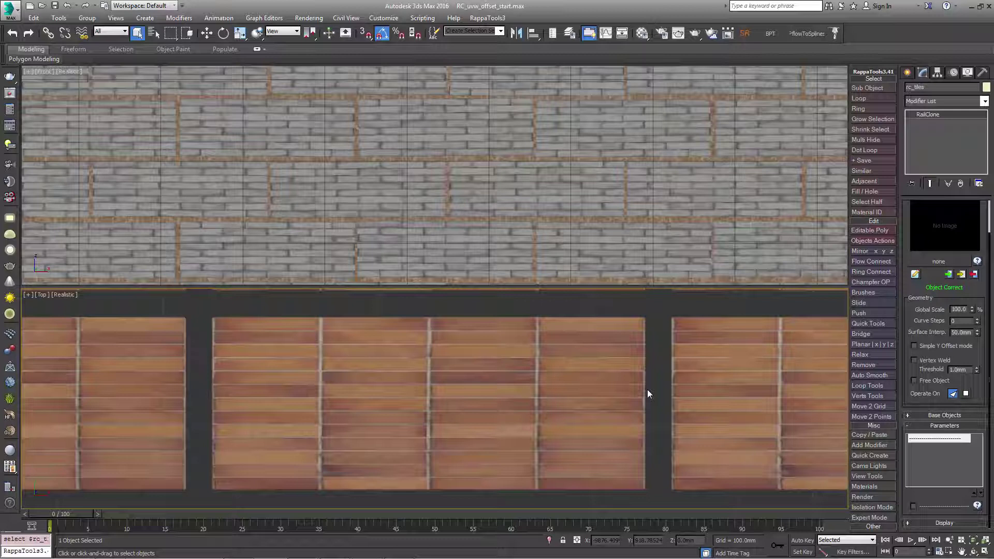
click(915, 273)
drag(817, 167, 634, 226)
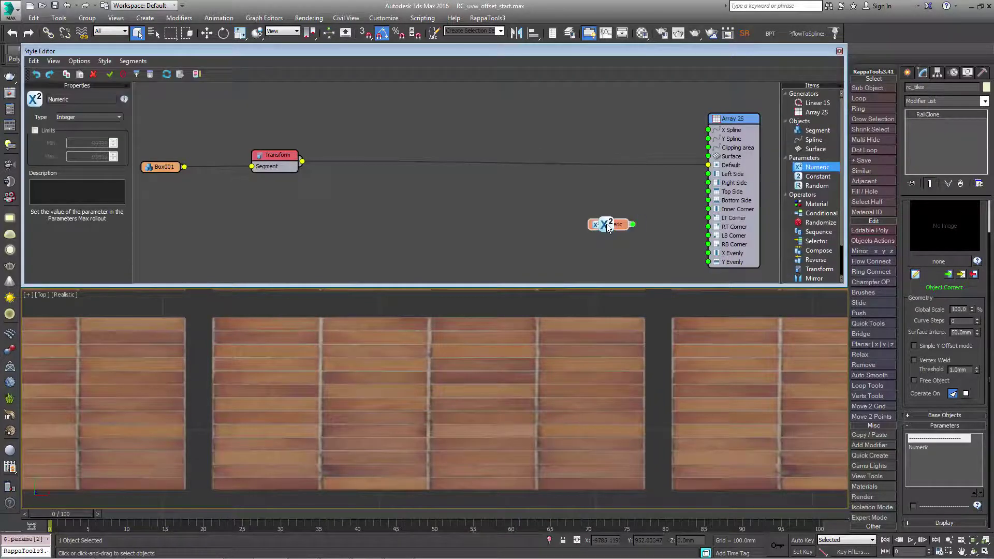
click(933, 448)
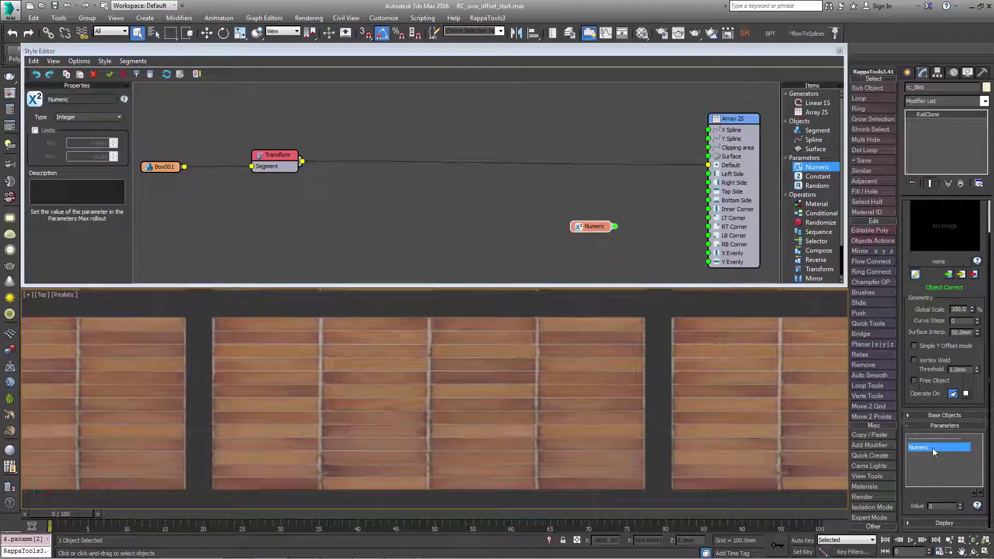
click(578, 229)
key(Delete)
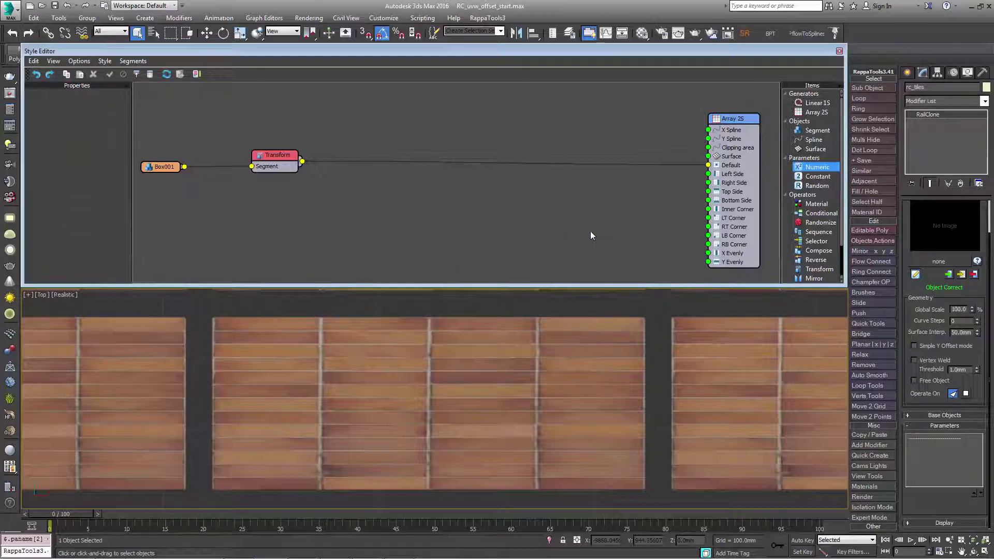
click(513, 358)
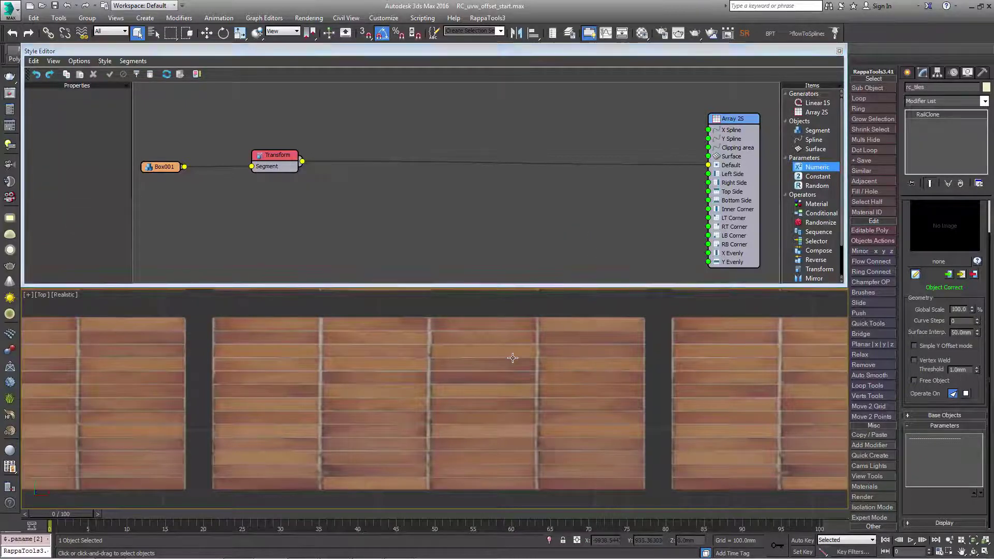
click(503, 361)
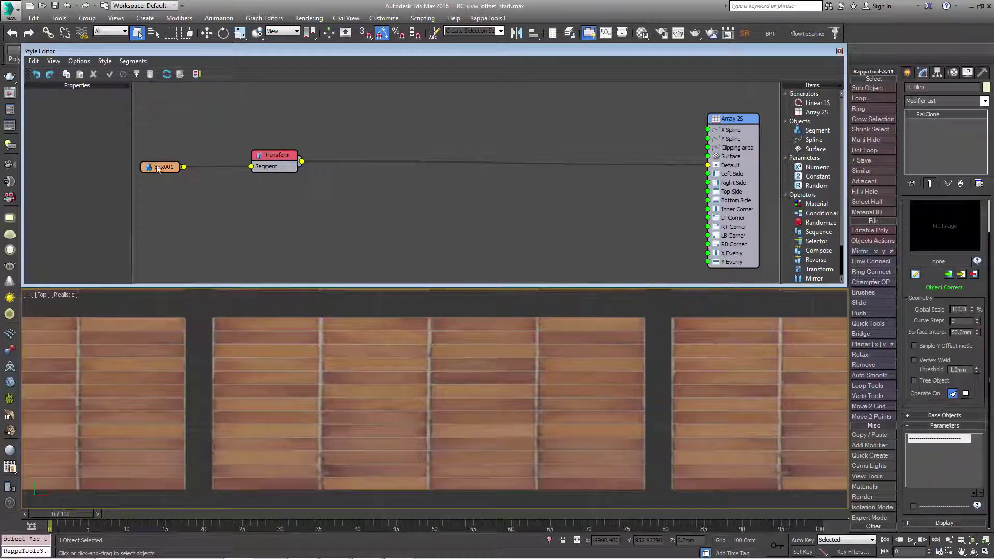
click(277, 155)
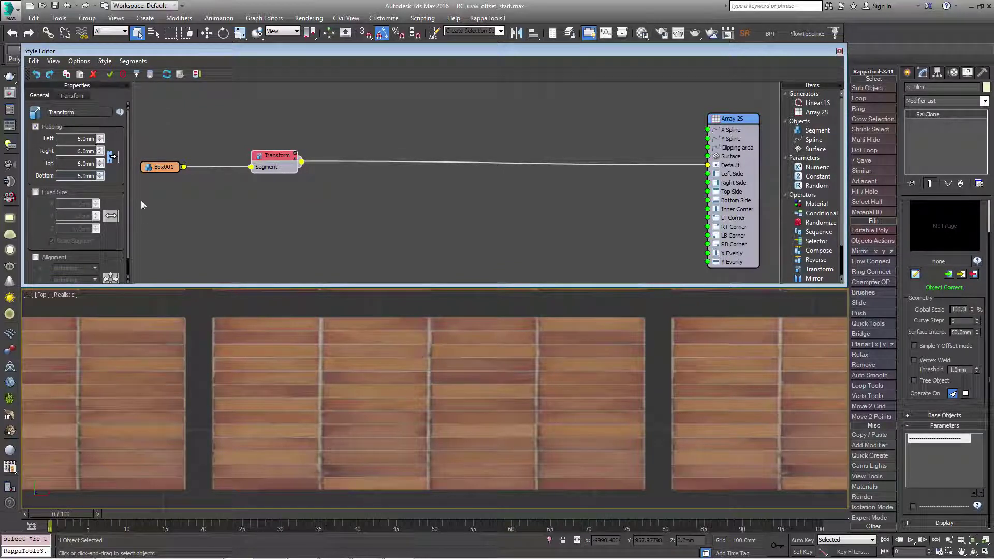
middle_drag(390, 402, 392, 397)
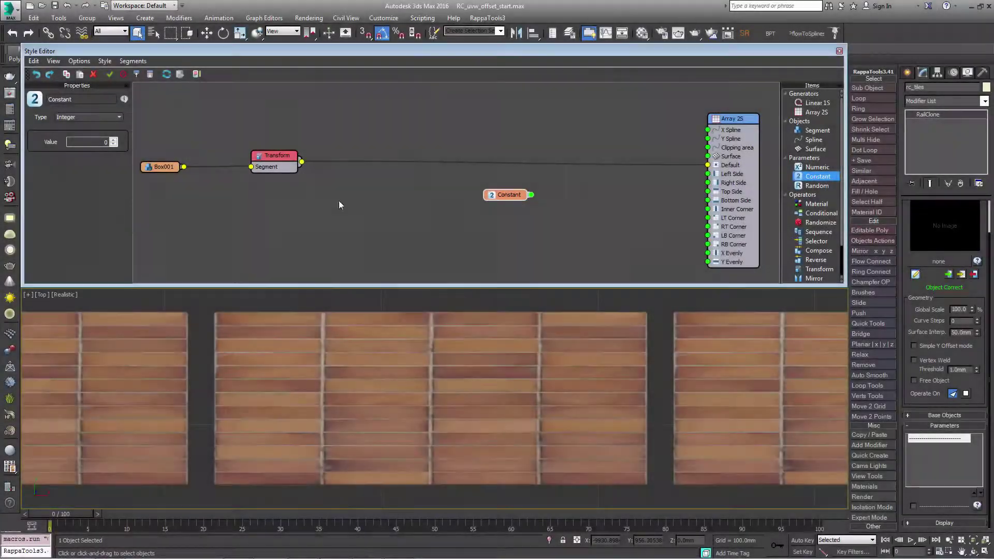
Set the Constant node's type to Float and its value to 1, and move it closer to the Transform node
click(101, 117)
click(86, 132)
text(1)
key(Tab)
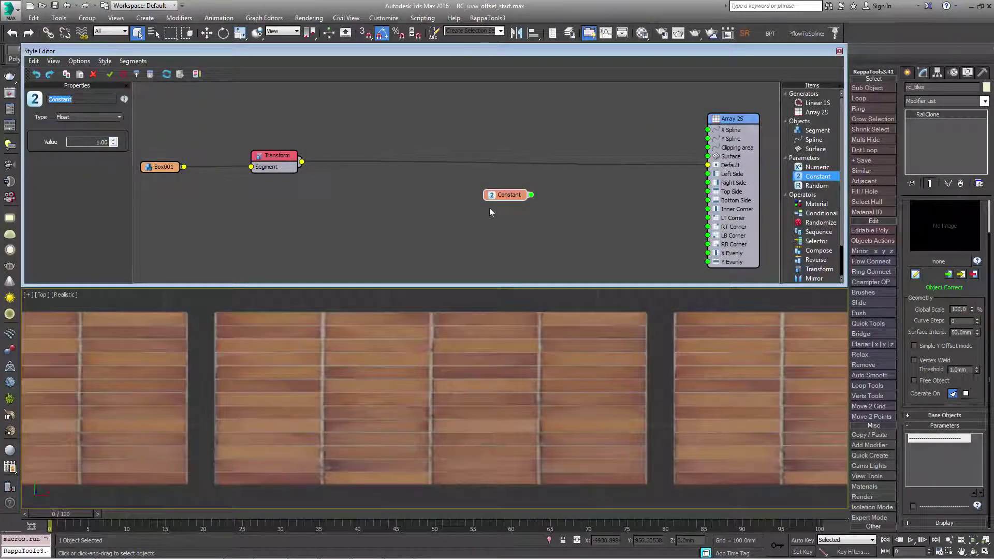
drag(500, 194, 438, 190)
Add a Numeric parameter node named "# Tiles on U" below the Constant node and set its value to 4
drag(817, 167, 475, 219)
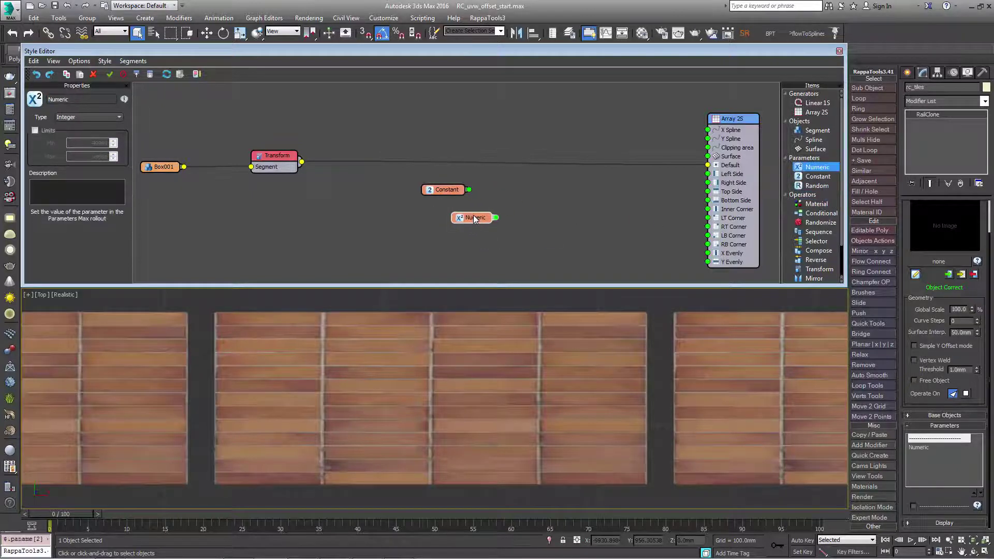
drag(73, 99, 40, 107)
text(# Tiles on U)
drag(482, 217, 477, 220)
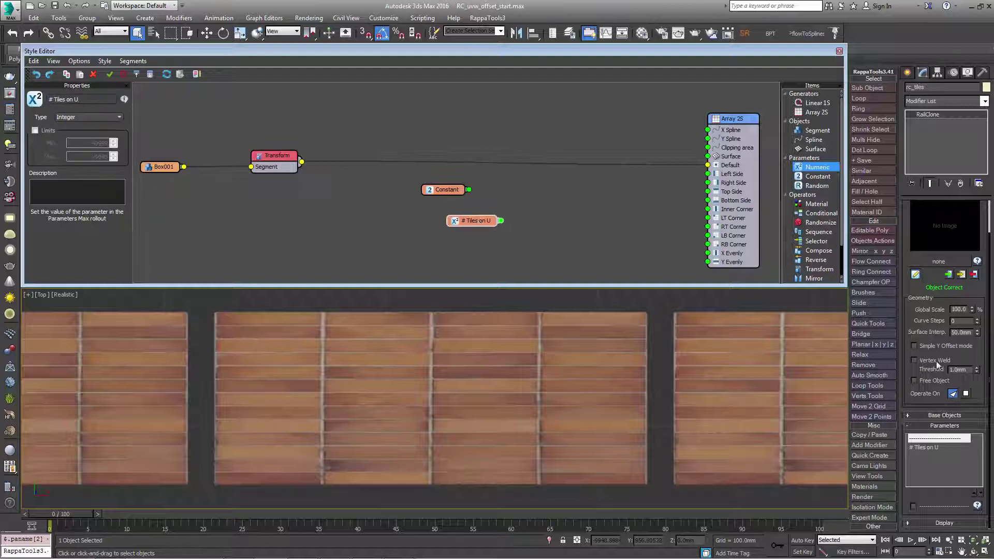
click(938, 448)
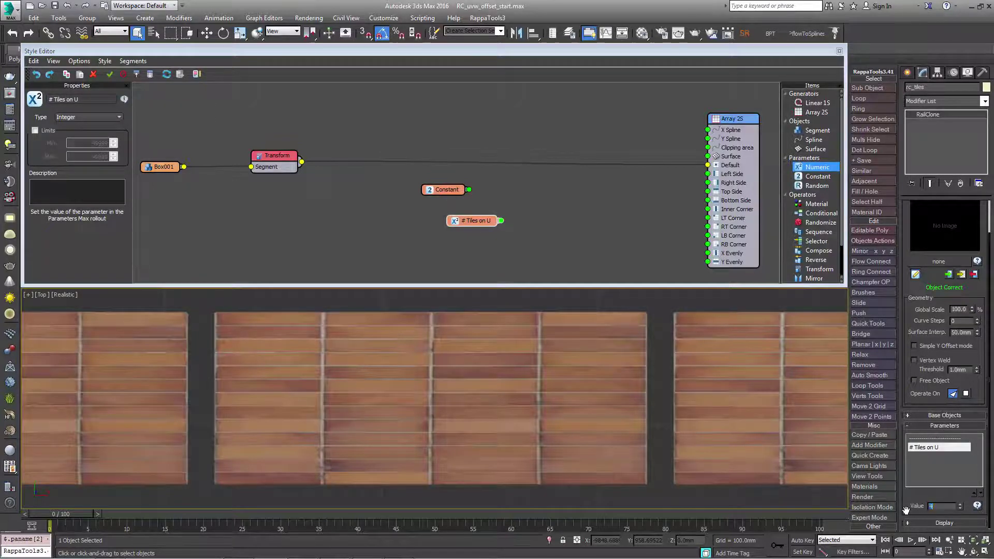
drag(472, 220, 443, 208)
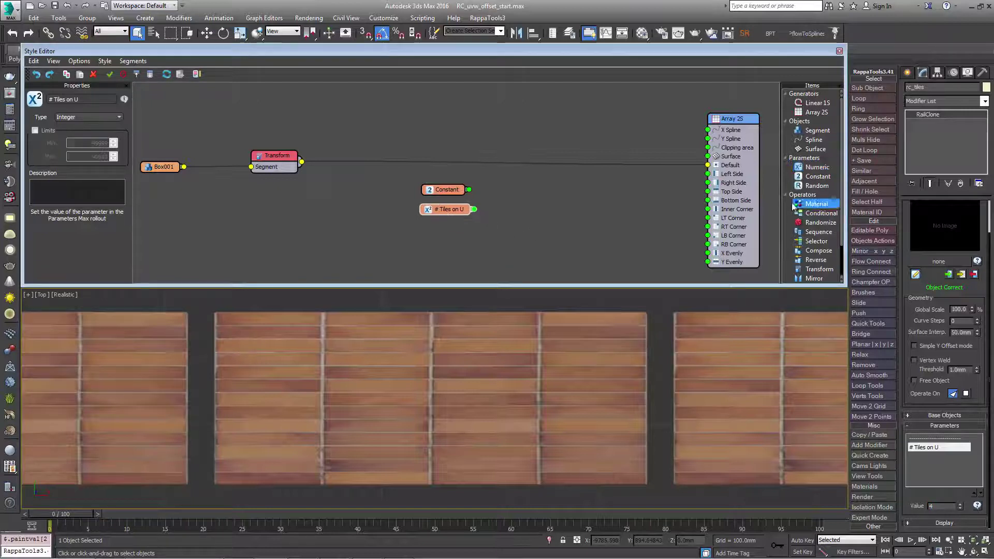
Add an Arithmetic operator beside the Constant and # Tiles on U nodes and set its operation to Divide
scroll(842, 218, down, 3)
drag(820, 259, 507, 206)
click(94, 125)
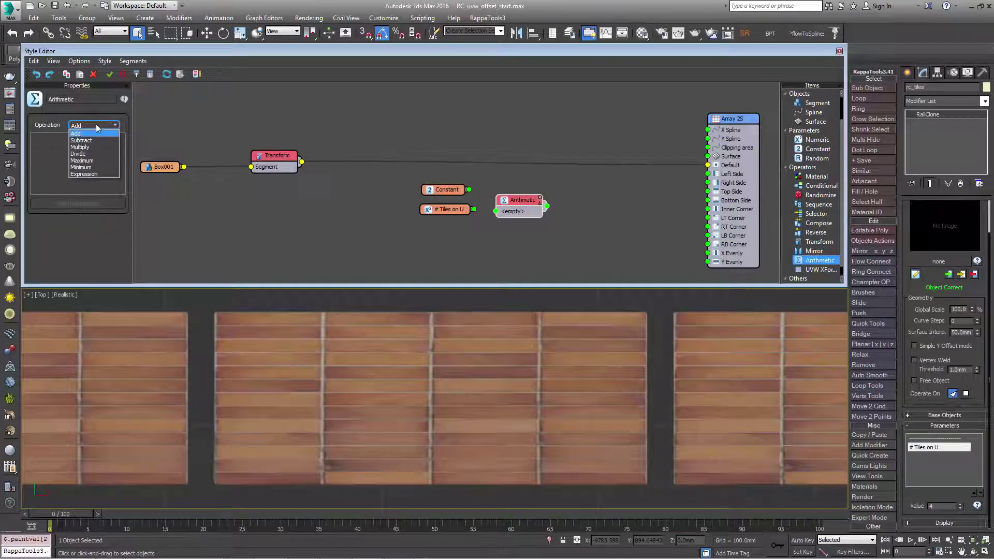
click(85, 154)
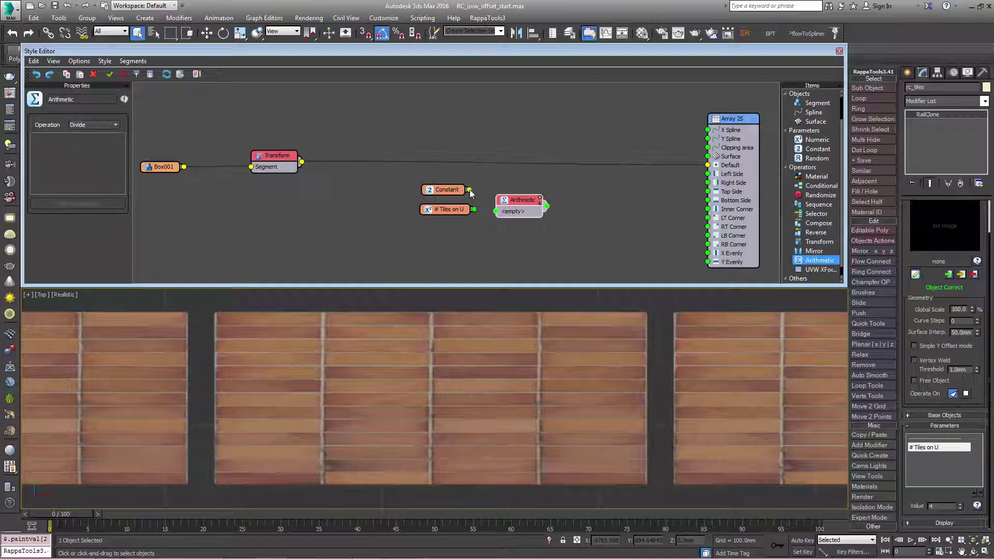
Wire Constant and then # Tiles on U into the Arithmetic node, and move the three nodes together closer to Transform
drag(468, 190, 505, 196)
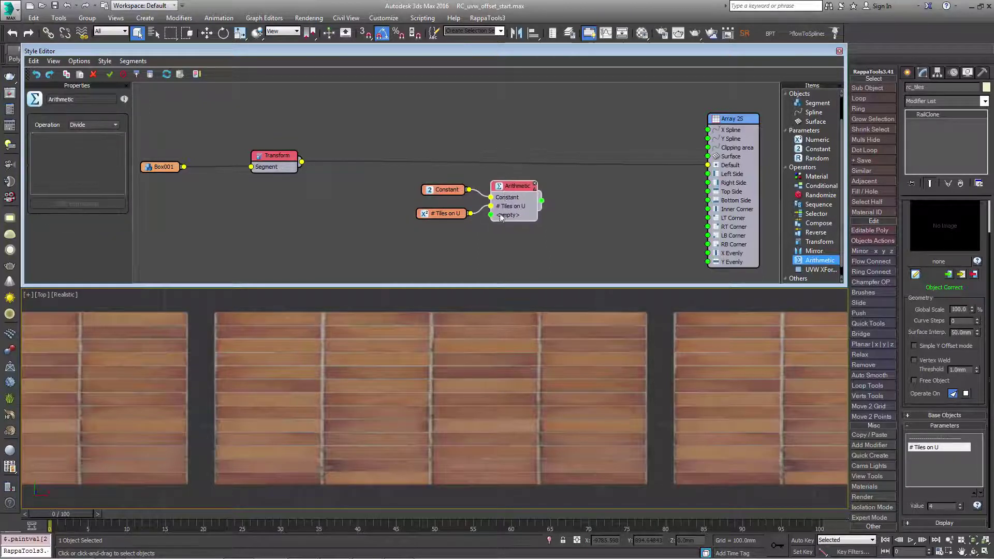
click(441, 194)
drag(440, 199, 440, 213)
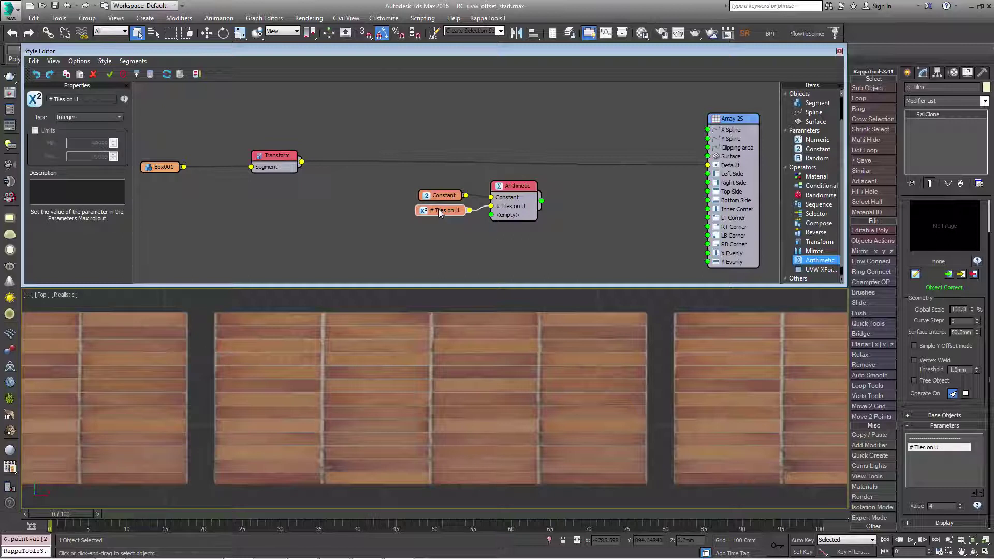
click(516, 185)
drag(557, 232, 416, 181)
drag(518, 184, 462, 164)
Insert a UVW XForm operator renamed "U XForm" between the Transform node and the Array 2S Default input
drag(821, 269, 542, 181)
key(Delete)
key(Delete)
drag(301, 162, 707, 165)
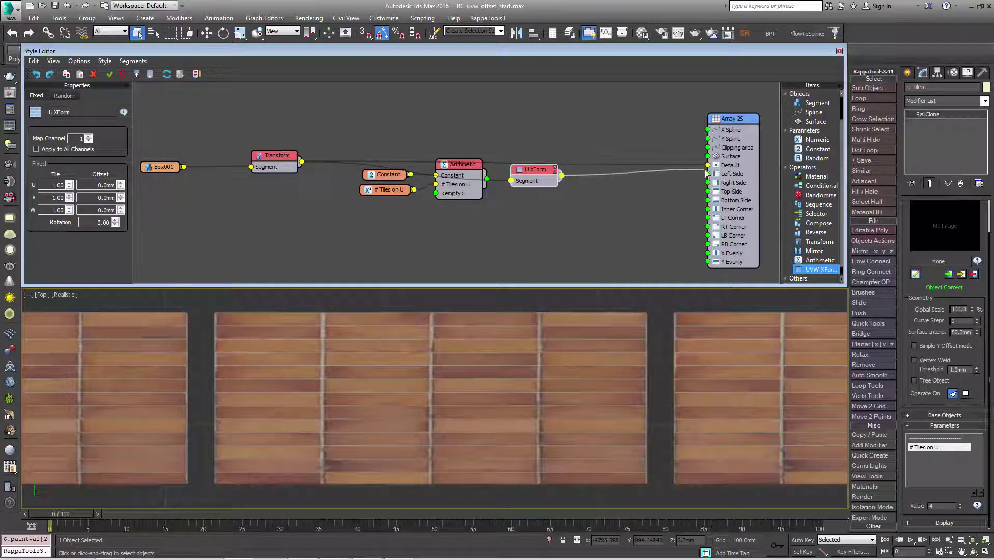
drag(523, 172, 524, 147)
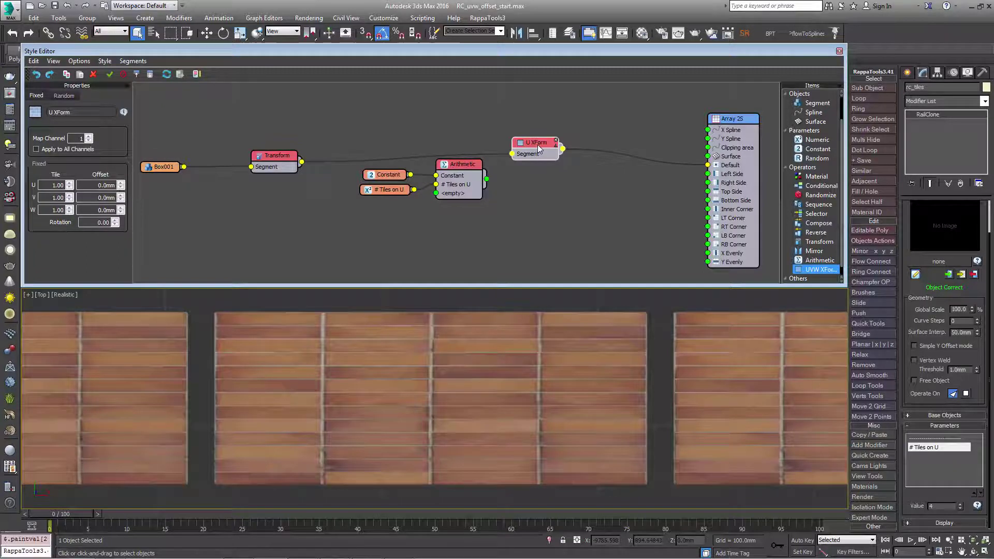
Export the fixed U tile parameter of the U XForm node and feed it from the Arithmetic node's output
right_click(538, 148)
mouse_move(598, 256)
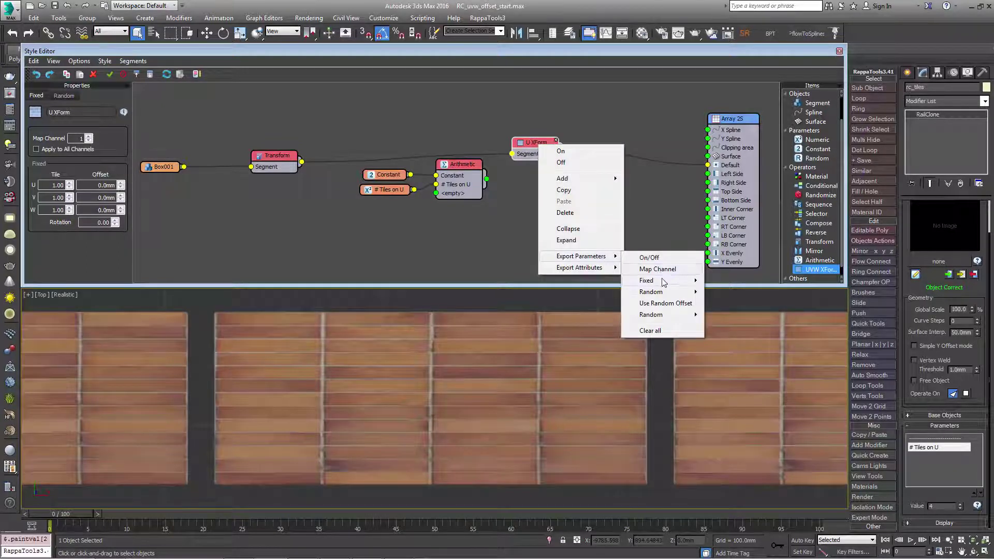
mouse_move(665, 281)
mouse_move(739, 288)
click(786, 284)
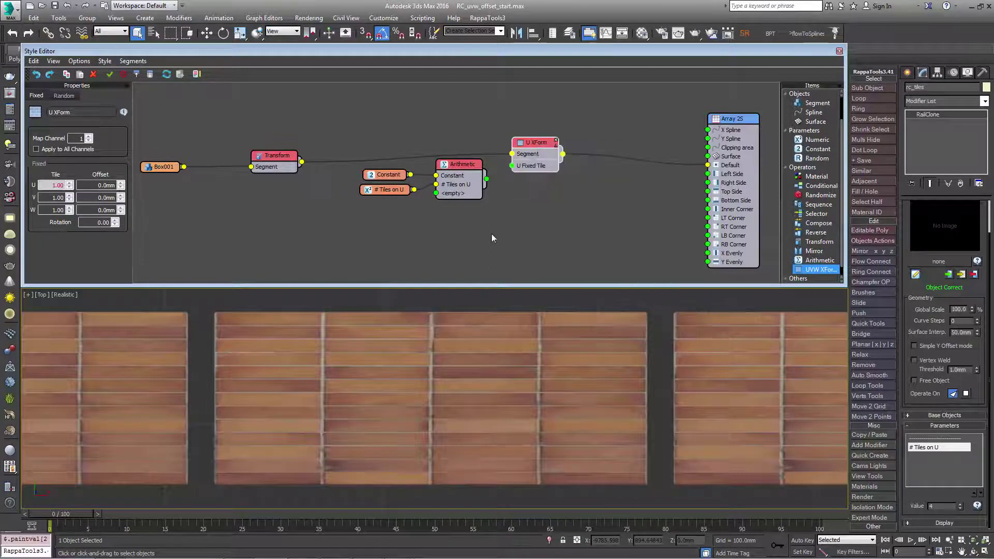
drag(487, 179, 512, 165)
middle_drag(379, 351, 381, 342)
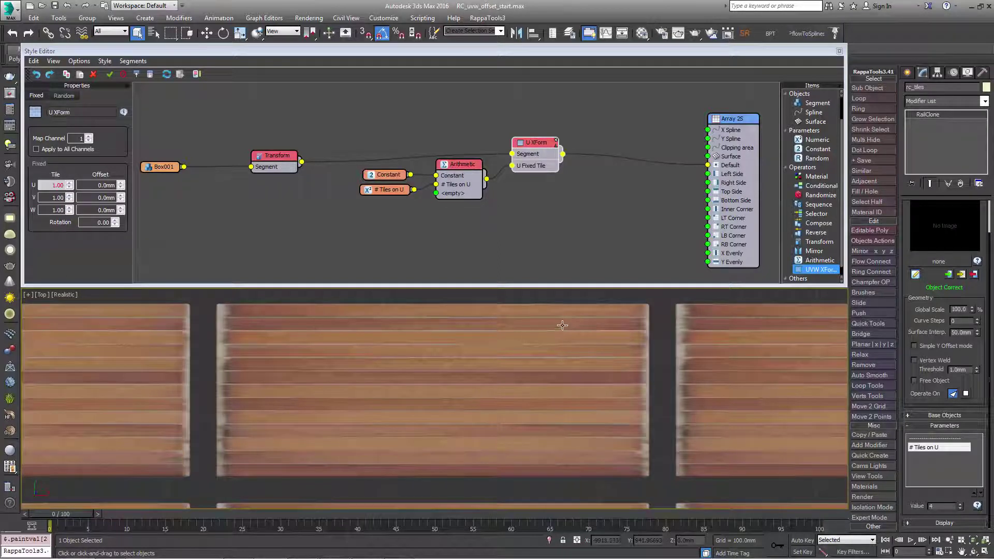
drag(385, 189, 384, 188)
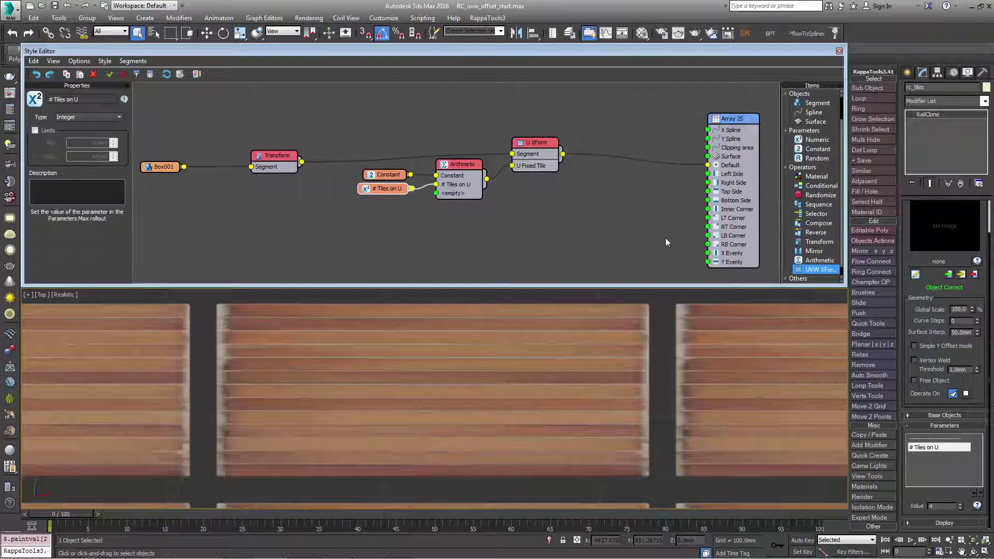
Add a second UVW XForm operator below U XForm and export its fixed V tile parameter
drag(820, 270, 587, 208)
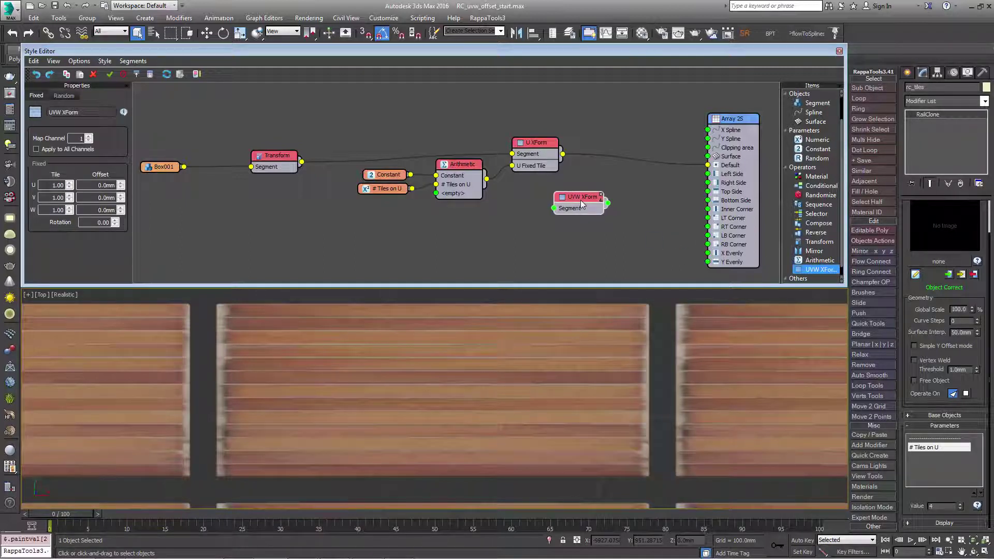
right_click(581, 203)
mouse_move(624, 312)
mouse_move(691, 336)
mouse_move(776, 337)
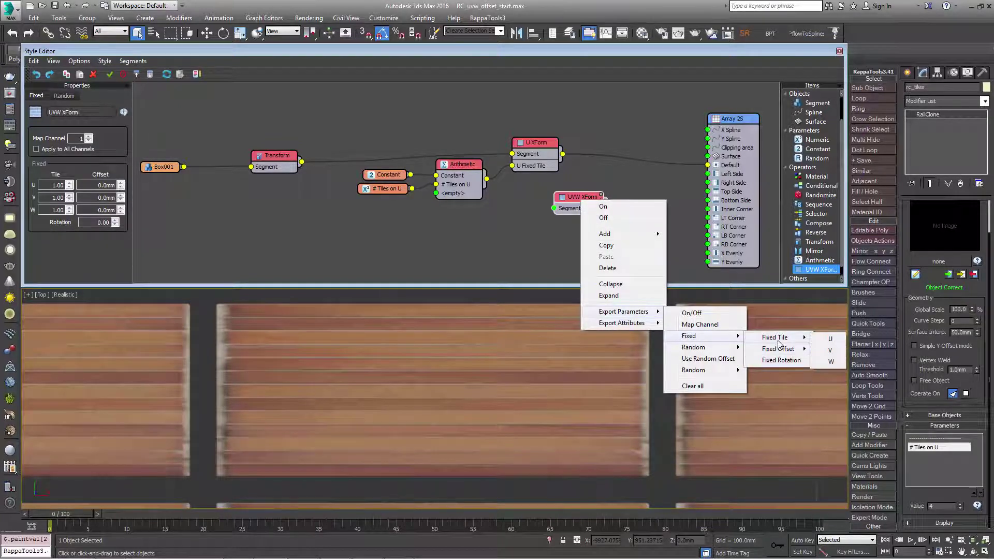
click(828, 351)
Rename the second UVW XForm node "V XForm" and wire it between U XForm and the Array 2S Default input
drag(589, 203, 614, 192)
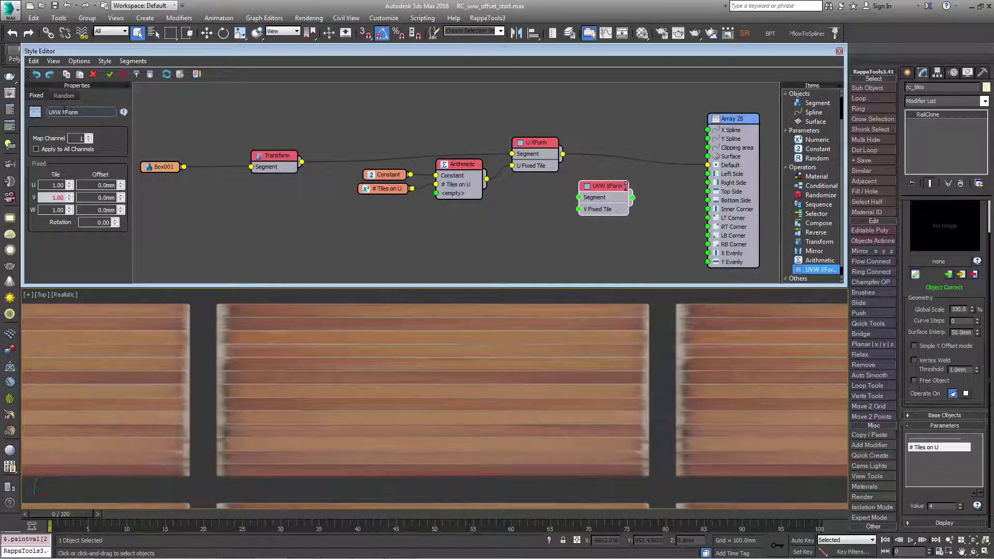
key(BackSpace)
key(BackSpace)
drag(617, 185, 621, 182)
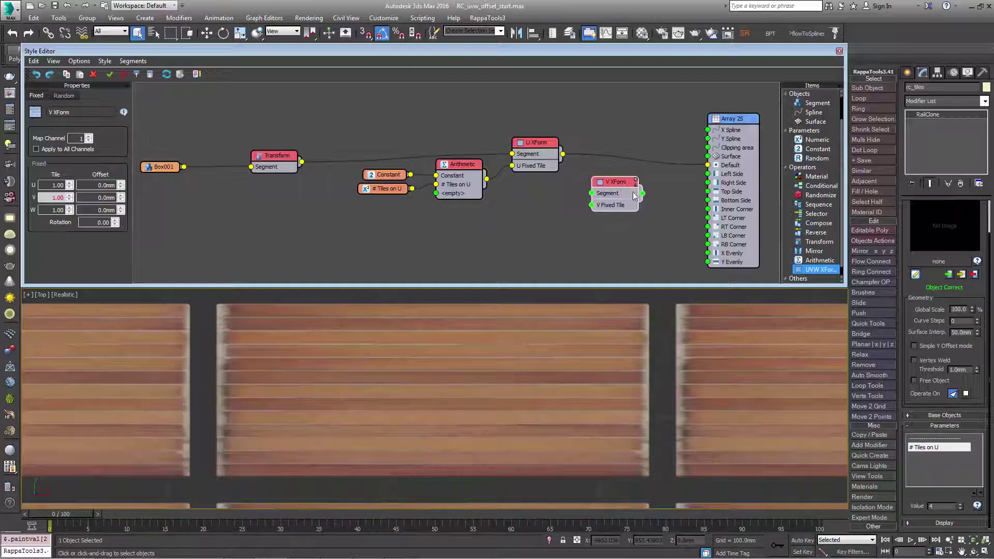
mouse_move(572, 162)
mouse_down()
mouse_move(563, 155)
mouse_move(591, 197)
mouse_move(563, 154)
mouse_up()
click(593, 194)
drag(612, 188, 620, 177)
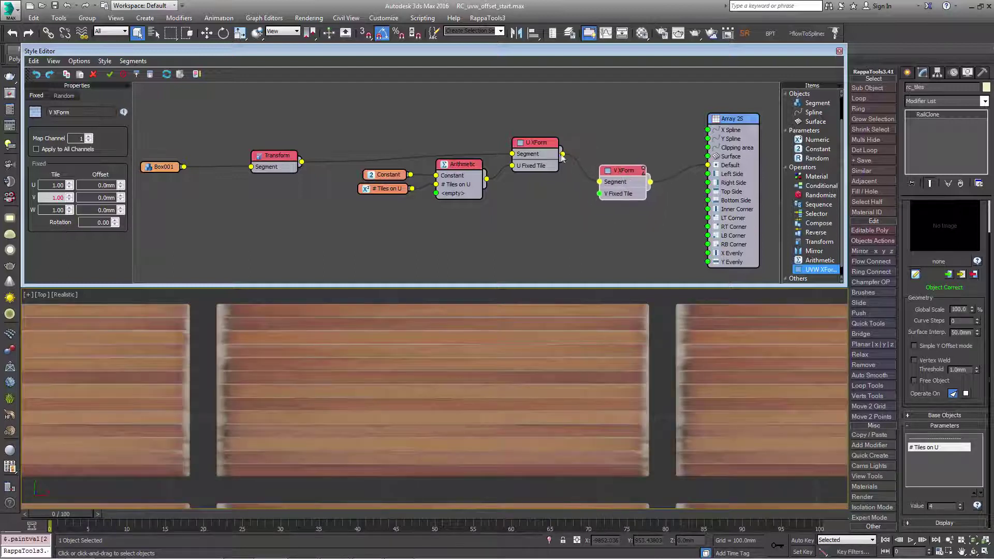
Duplicate the # Tiles on U and Arithmetic nodes together and place the copies below the V XForm node
click(397, 190)
right_click(465, 176)
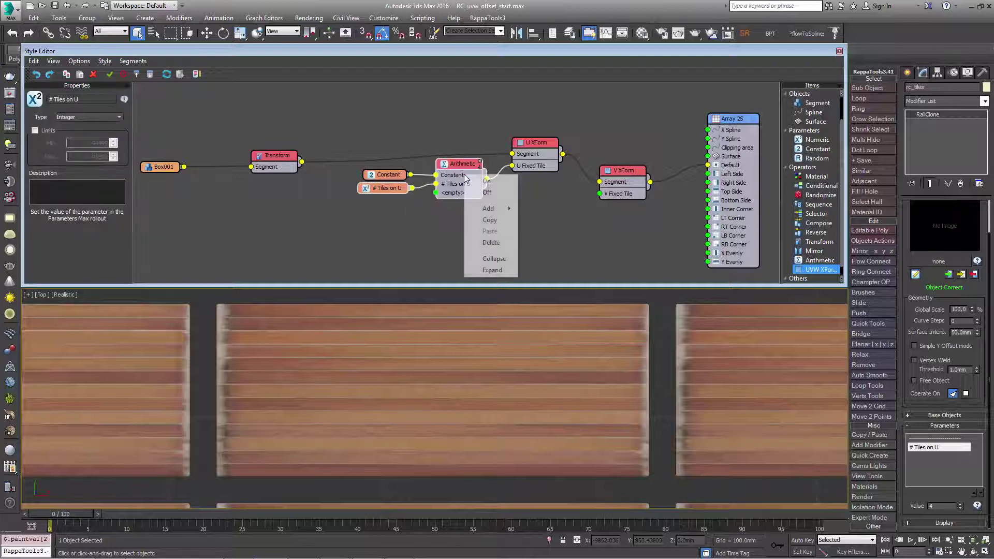
click(489, 220)
right_click(491, 220)
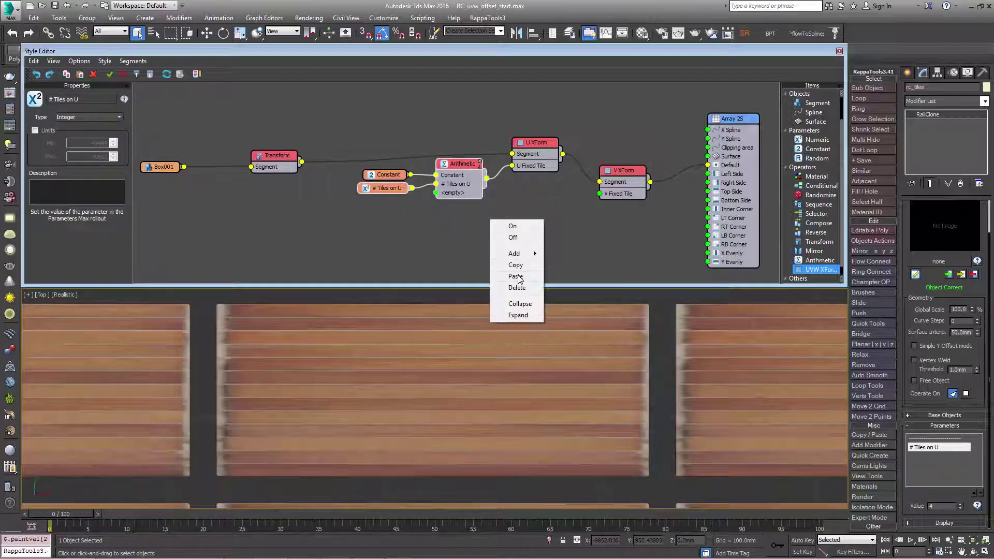
click(515, 276)
drag(556, 217, 550, 210)
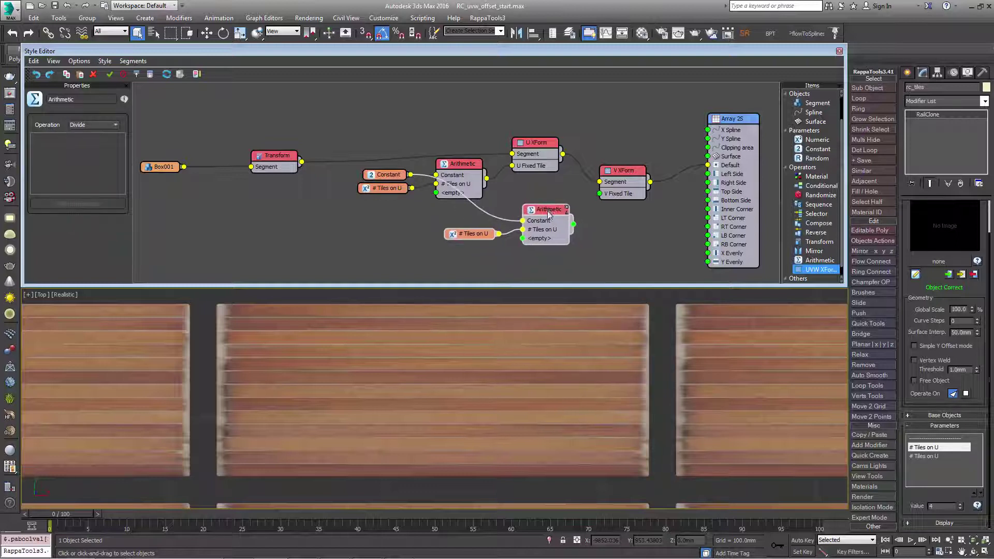
Rename the copied # Tiles on U parameter node "# Tiles on V"
click(467, 241)
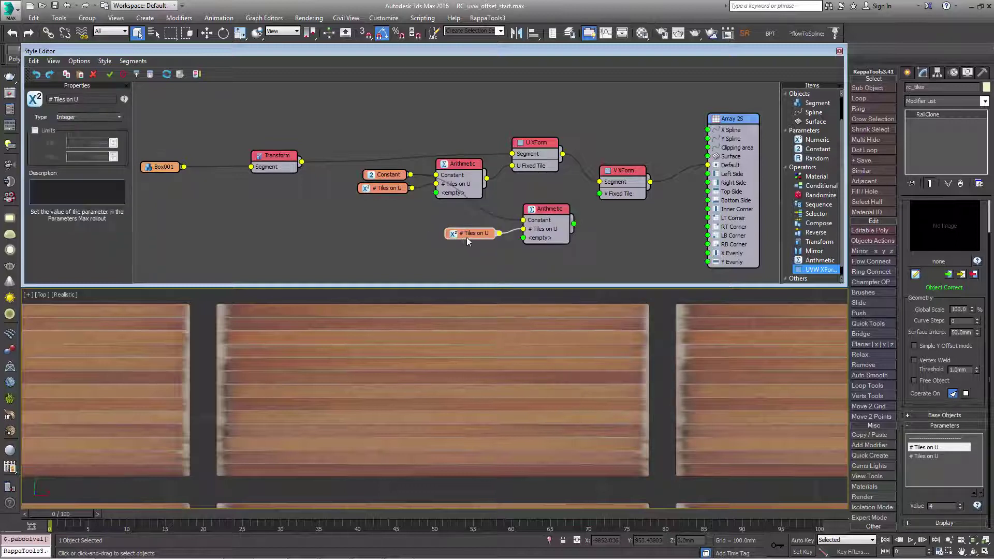
click(81, 100)
key(BackSpace)
text(V)
key(Return)
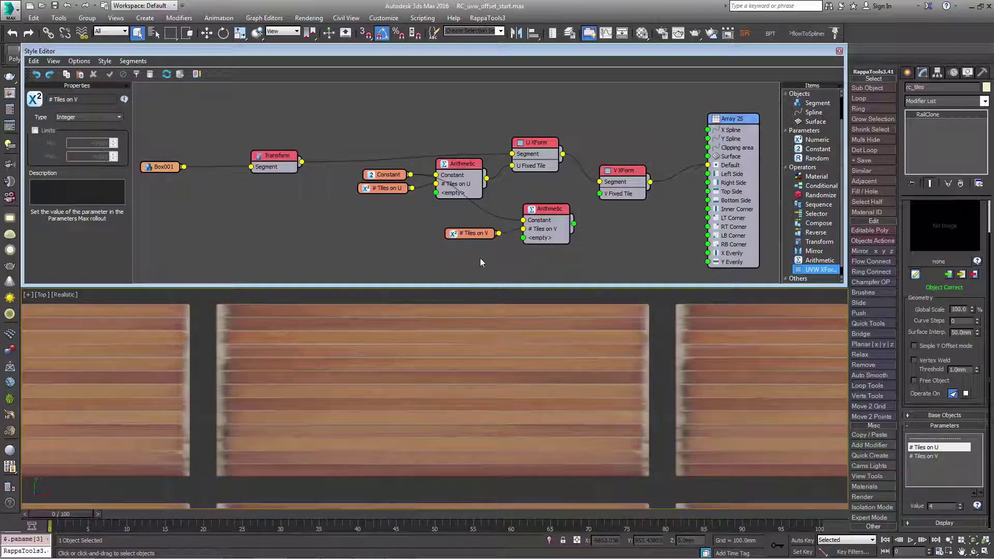
Set # Tiles on V to 13 and wire the copied Arithmetic output to V XForm's V Fixed Tile input
click(474, 233)
click(939, 458)
click(941, 457)
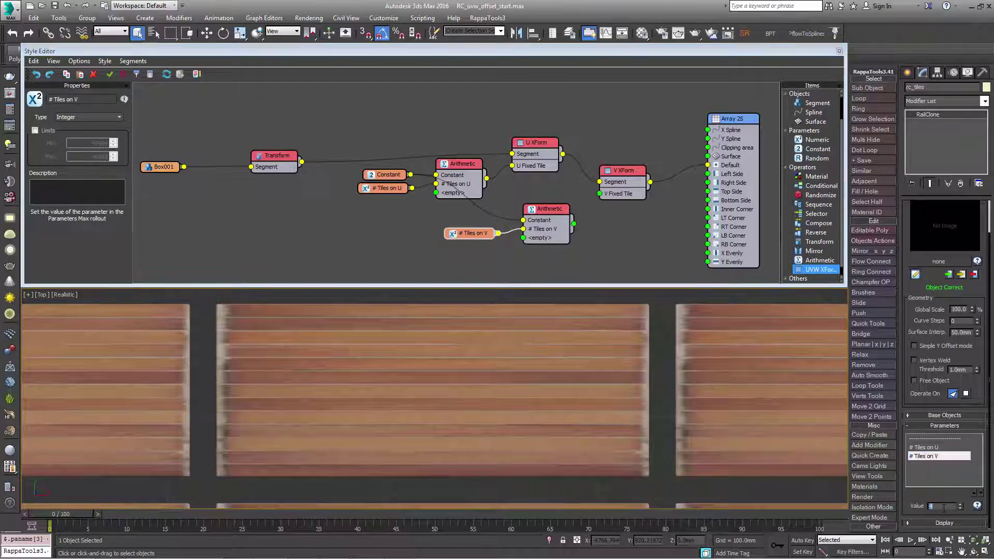
double_click(943, 505)
drag(573, 224, 601, 194)
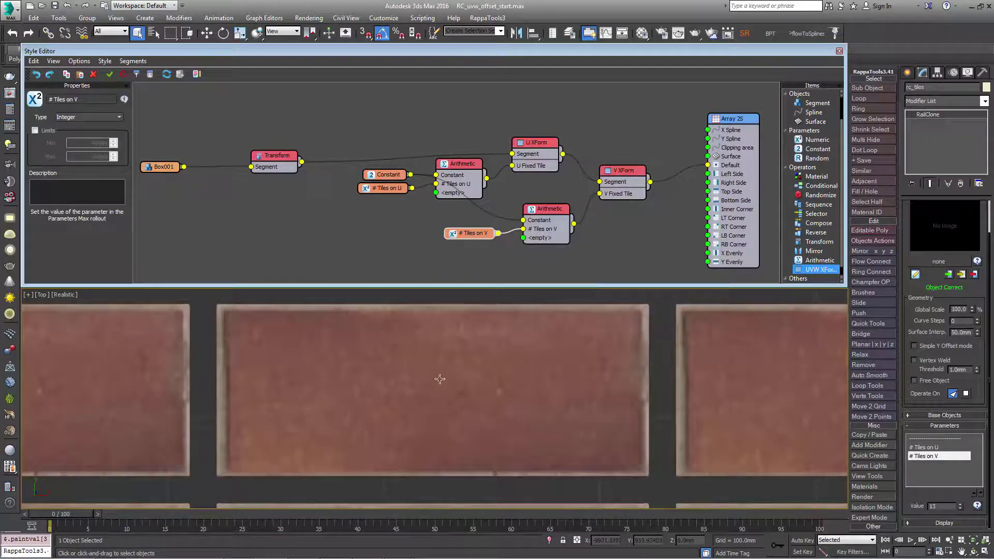
mouse_move(320, 388)
middle_down()
mouse_move(533, 406)
mouse_move(301, 399)
mouse_move(317, 399)
mouse_move(317, 416)
middle_up()
scroll(321, 393, down, 4)
scroll(313, 402, up, 5)
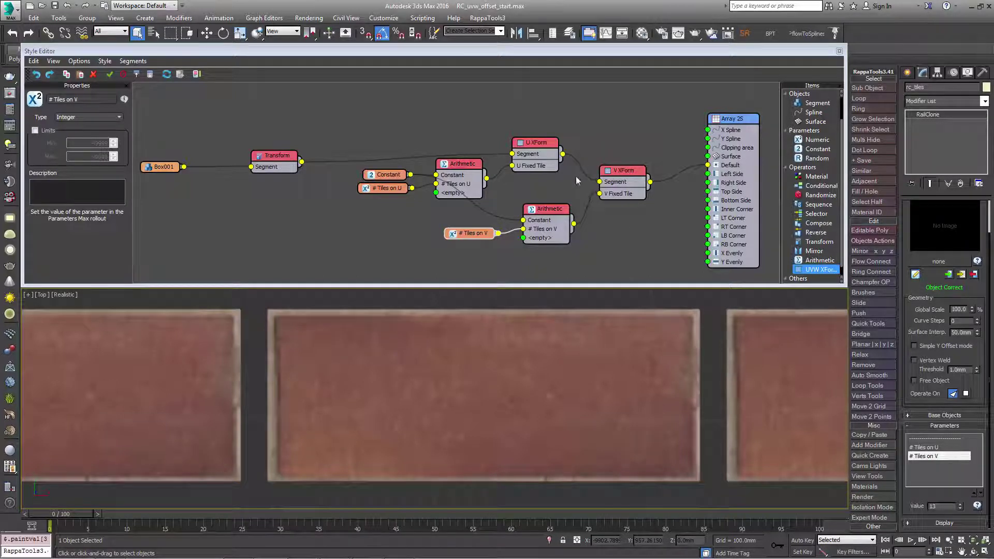
Spread the U XForm and V XForm nodes apart together with the parameter and Arithmetic nodes that feed them
drag(559, 105, 407, 177)
drag(529, 142, 518, 114)
drag(663, 271, 459, 193)
drag(630, 173, 658, 196)
drag(579, 223, 576, 218)
drag(494, 256, 492, 240)
click(445, 129)
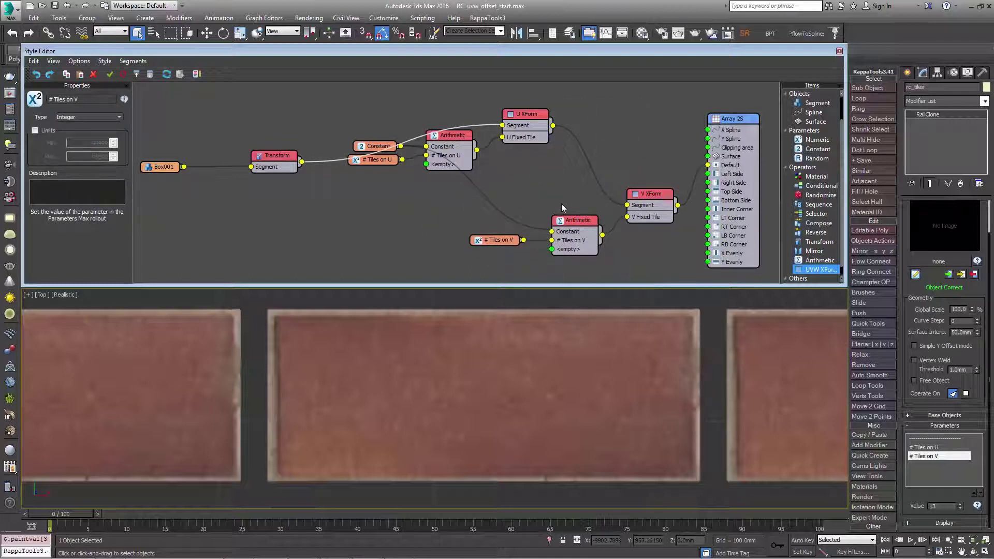
Export the fixed U offset parameter of the U XForm node
click(518, 118)
right_click(518, 116)
mouse_move(566, 232)
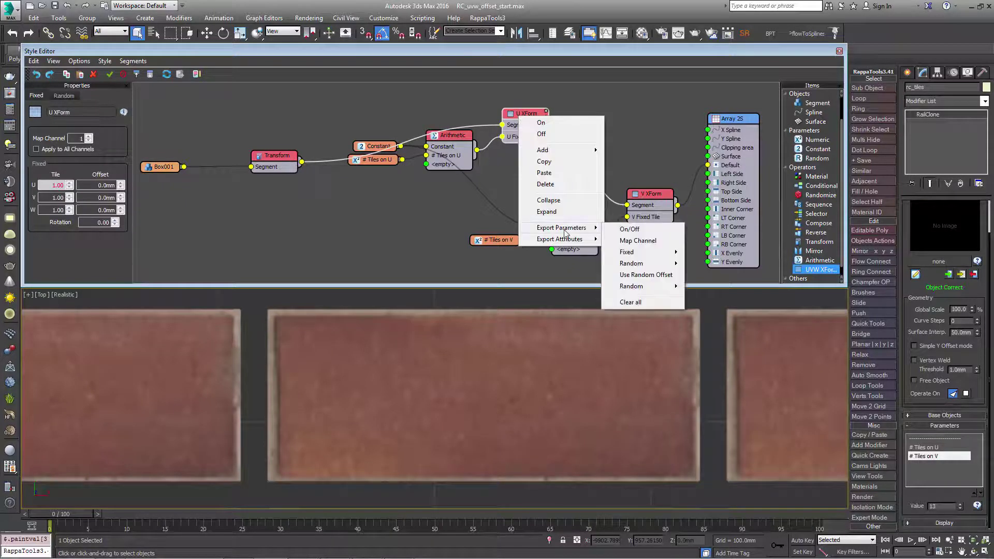
mouse_move(623, 253)
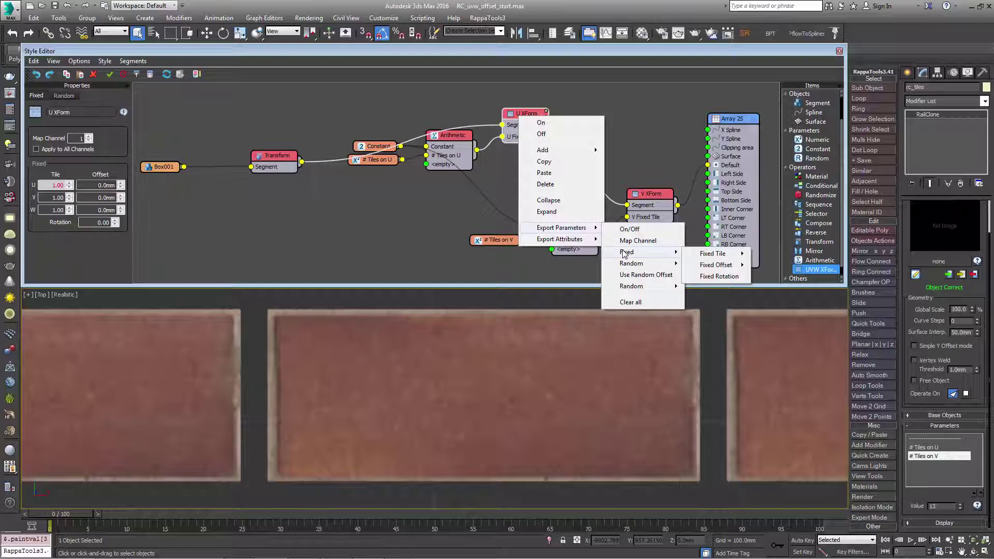
mouse_move(725, 265)
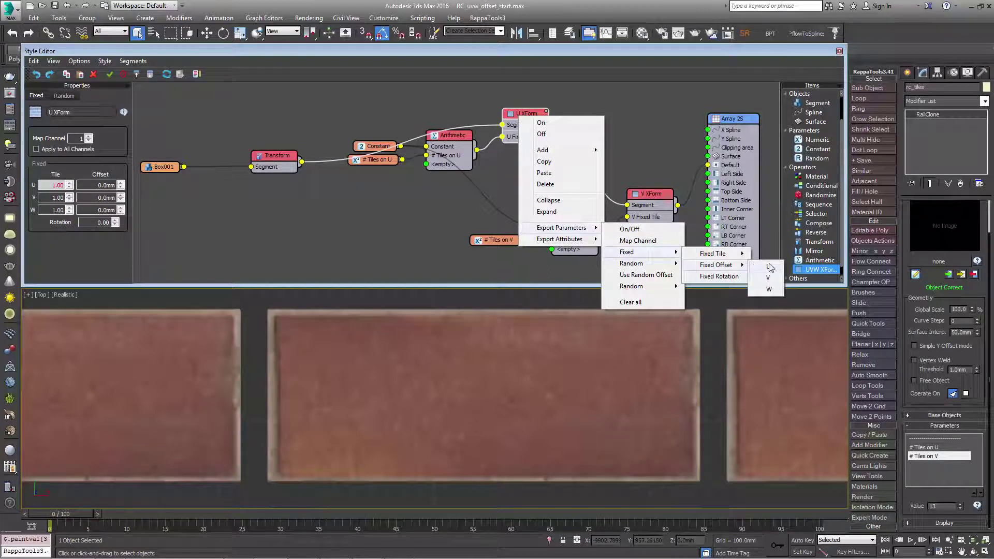
click(770, 267)
Export the fixed V offset parameter of the V XForm node
right_click(663, 198)
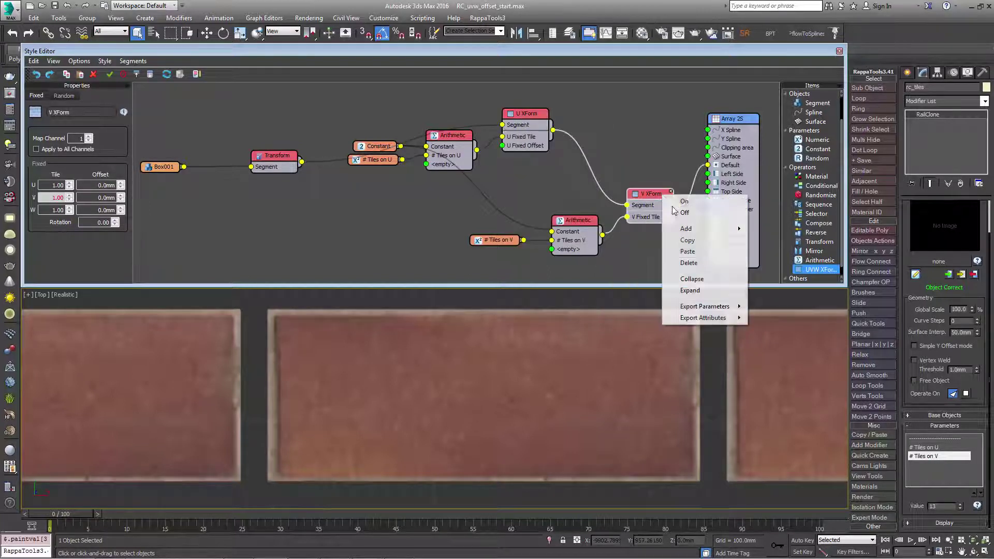
mouse_move(727, 310)
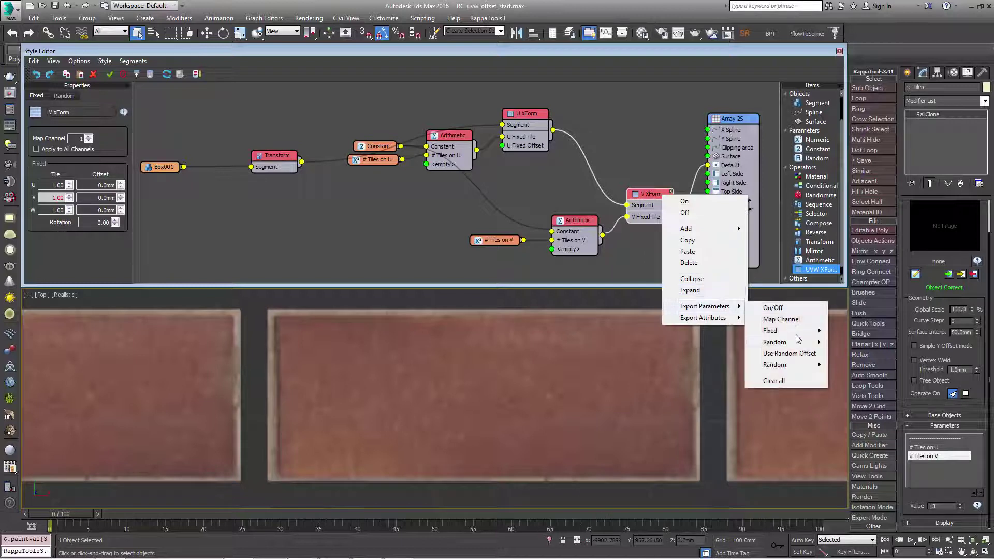
mouse_move(800, 334)
mouse_move(886, 345)
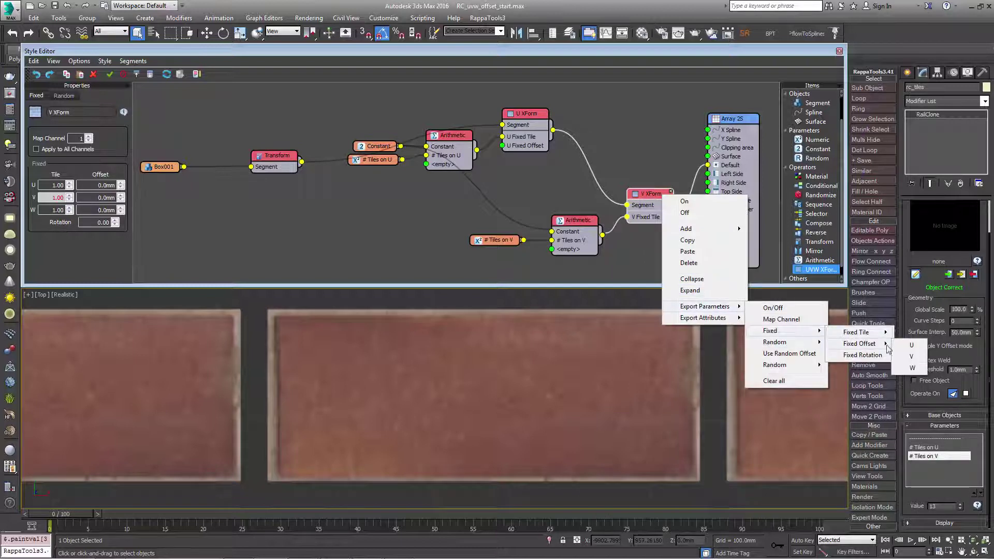
click(912, 356)
Add two Numeric parameter nodes between the U and V branches and set both to the Float type
drag(817, 140, 421, 210)
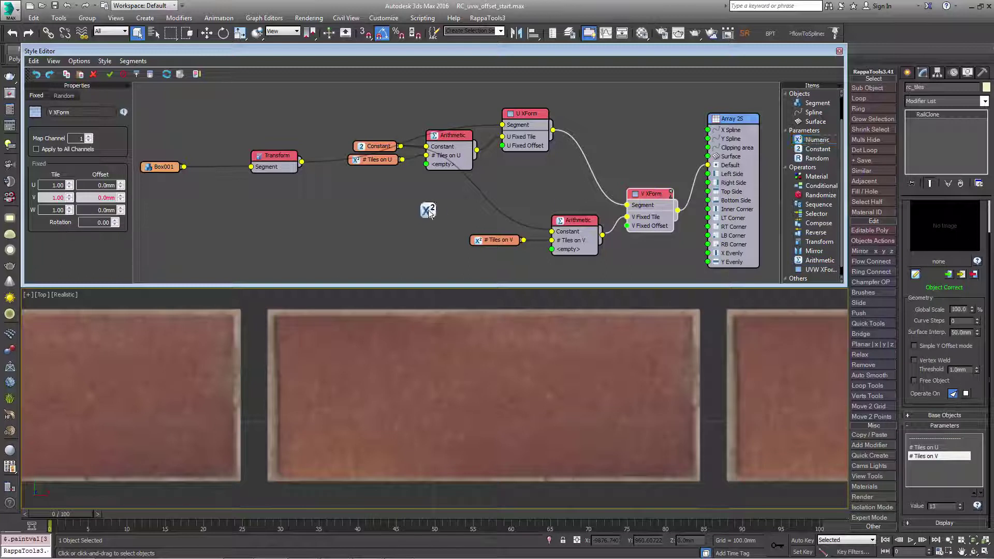
drag(816, 140, 421, 223)
click(419, 212)
click(63, 119)
click(70, 131)
click(416, 224)
click(64, 118)
click(72, 132)
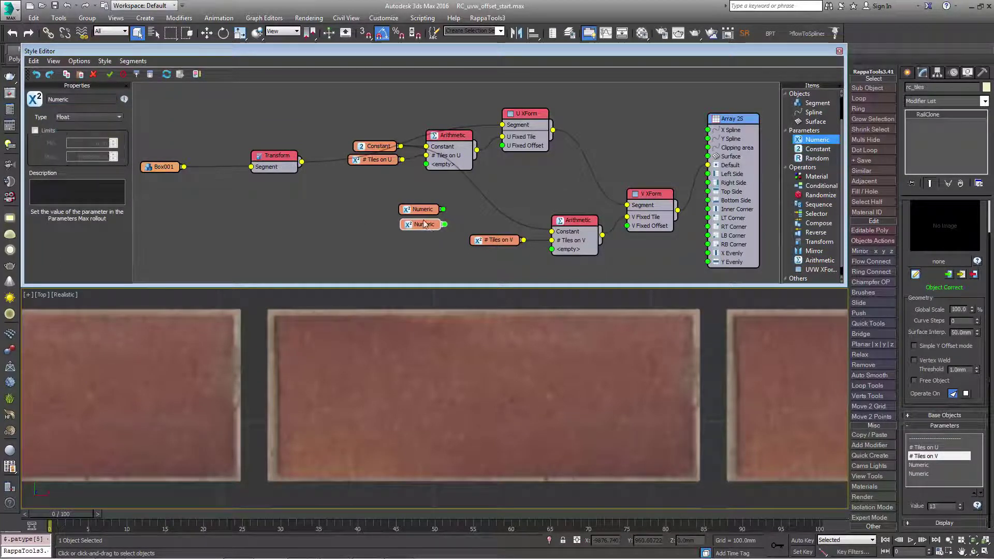
Rename both new Numeric parameter nodes "U Position Adjust"
click(422, 210)
drag(73, 100, 47, 105)
text(U Position Adjust)
key(Return)
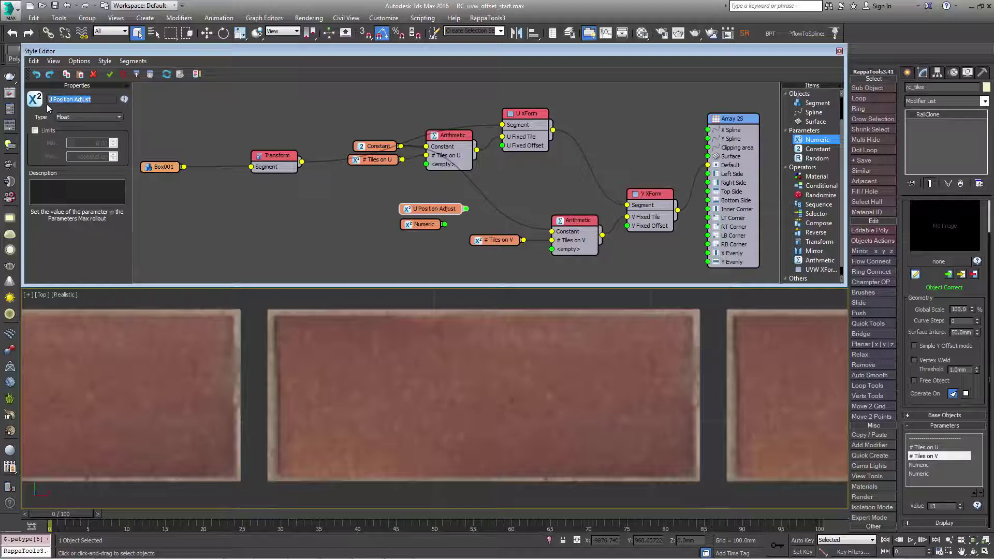
click(422, 224)
text(U Position Adjust)
key(Return)
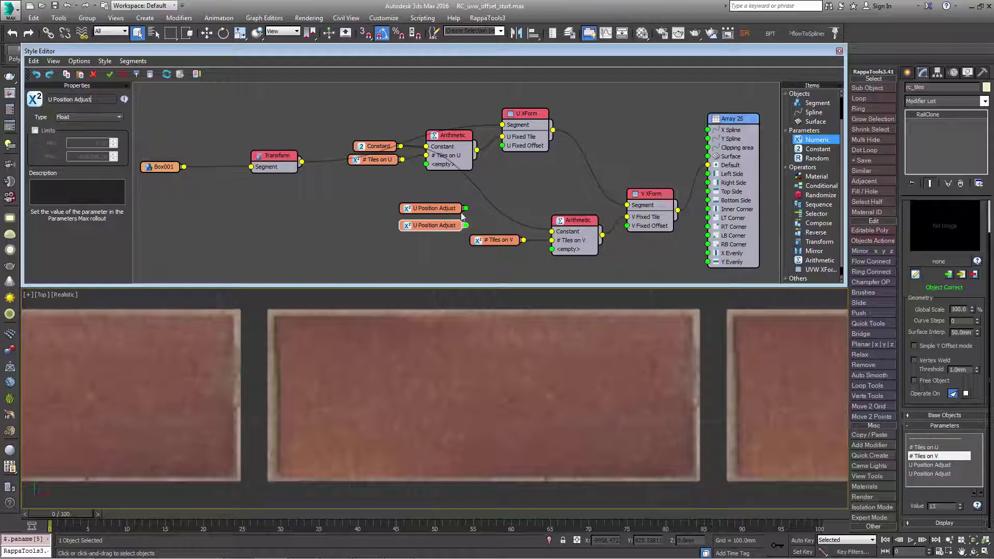
Limit U Position Adjust to -1.00 to 1.00 and wire the two position nodes to U Fixed Offset and V Fixed Offset
click(50, 131)
drag(467, 209, 503, 146)
drag(465, 226, 627, 226)
drag(439, 208, 447, 180)
drag(465, 225, 627, 226)
drag(430, 227, 569, 267)
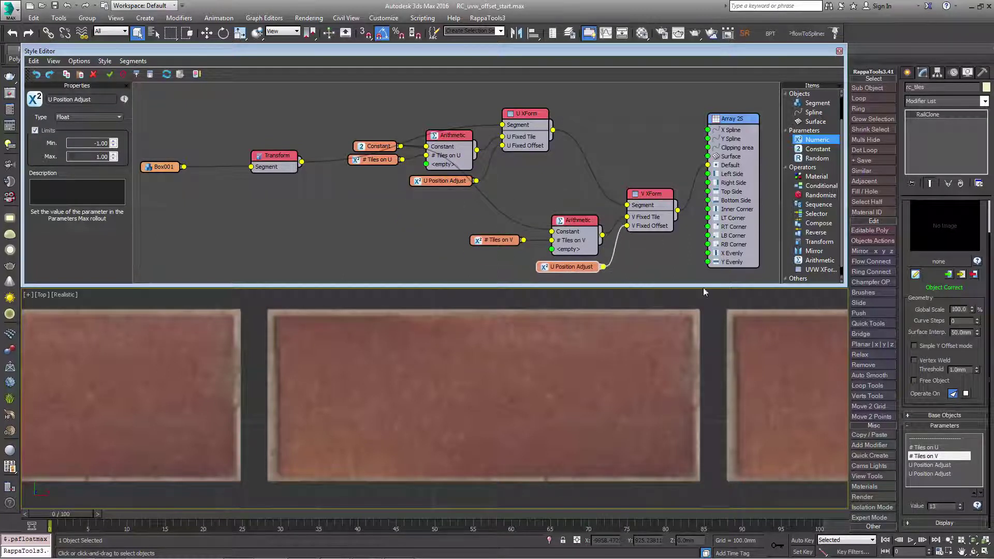
Adjust the values of both U Position Adjust parameters, setting the second one to -0.001
click(930, 465)
drag(961, 505, 957, 505)
click(930, 474)
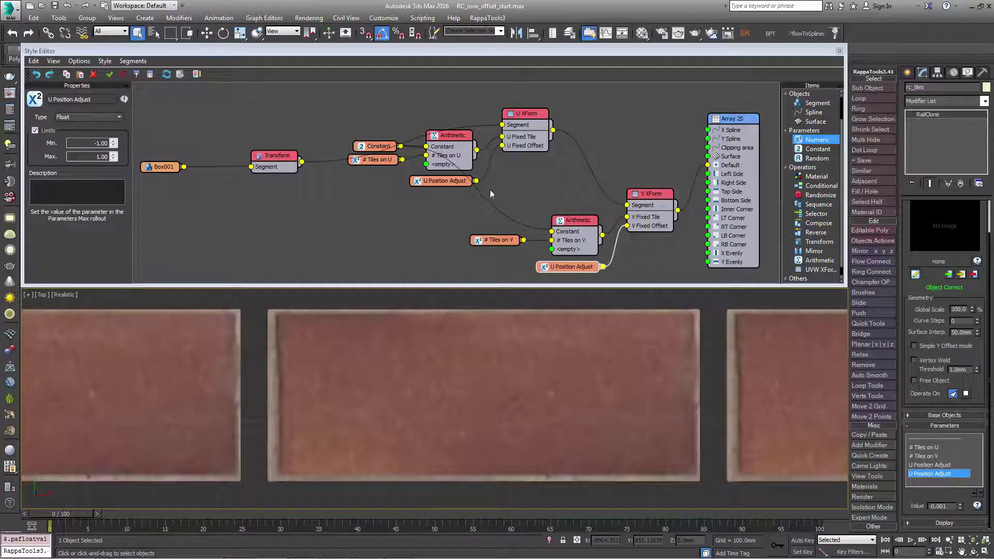
Reposition the U XForm node and both Arithmetic nodes to make room for more nodes
drag(518, 118, 535, 118)
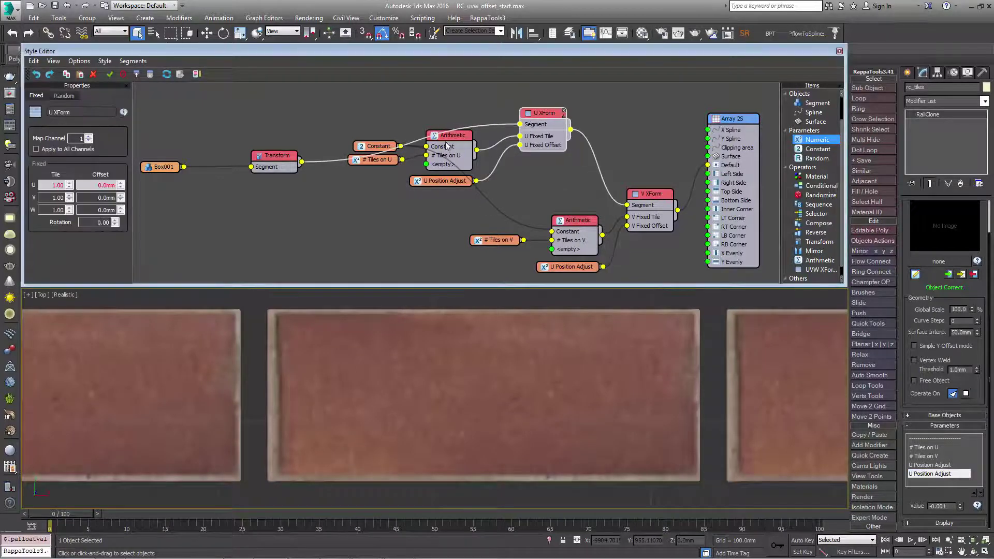
drag(452, 135, 451, 133)
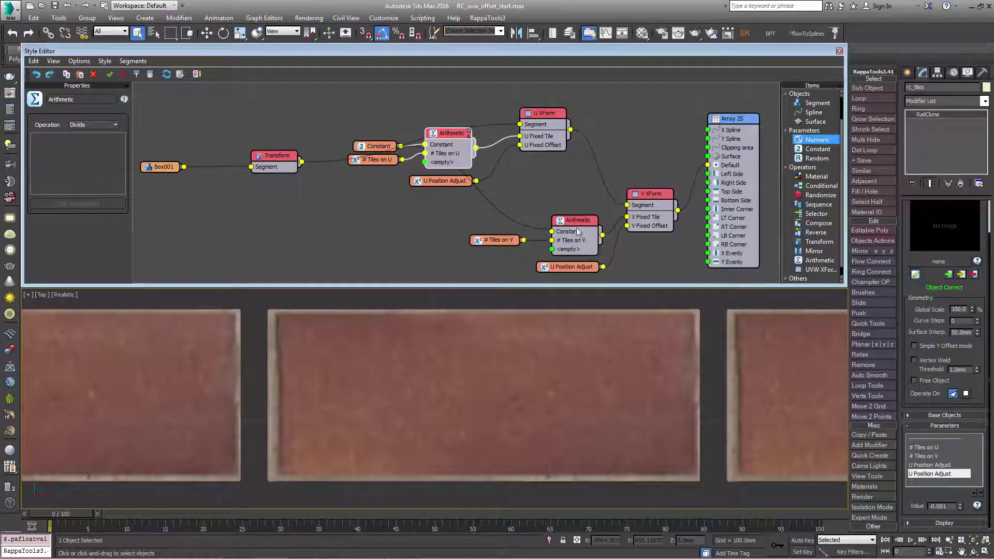
drag(578, 231, 563, 231)
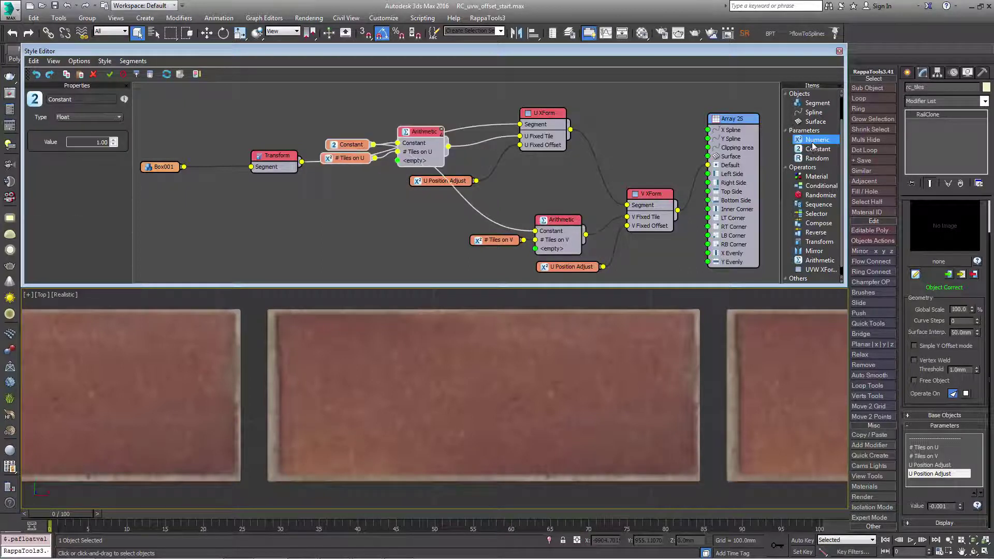
Add a Numeric parameter node below each U Position Adjust node, shifting the U branch's Arithmetic inputs aside
drag(813, 141, 451, 197)
drag(339, 196, 432, 196)
drag(802, 144, 559, 281)
Rename both new Numeric parameter nodes "U Tile Adjust"
click(417, 197)
double_click(62, 98)
text(U Tile Adjust)
key(Return)
click(564, 280)
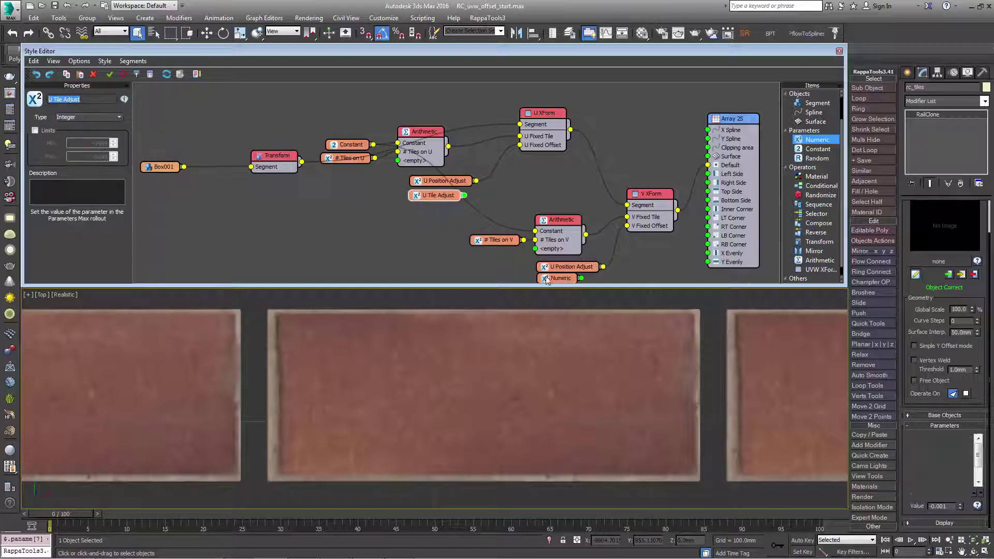
double_click(61, 100)
text(U Tile Adjust)
Add an Arithmetic operator to each branch and feed it the branch's existing Arithmetic output and U Tile Adjust node
drag(819, 261, 510, 178)
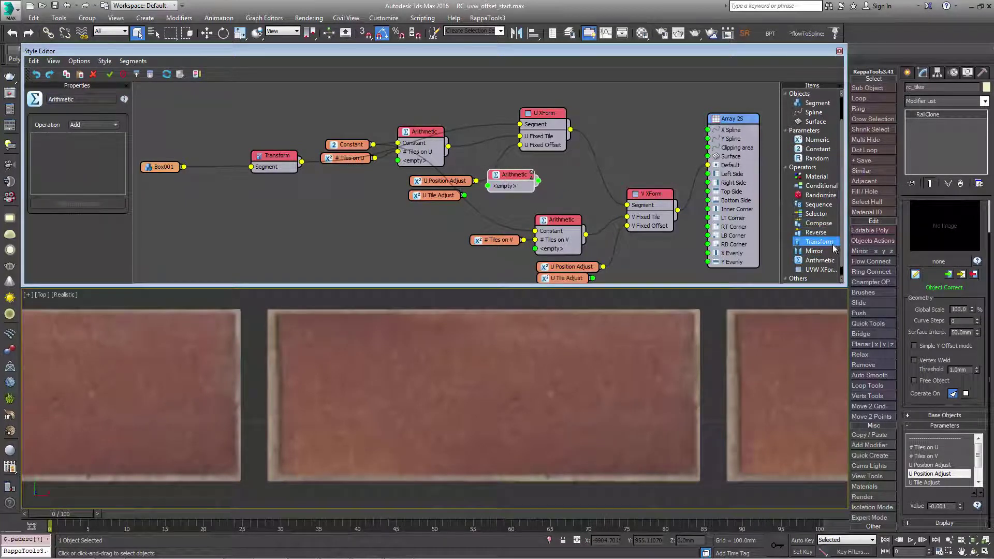
drag(807, 261, 629, 261)
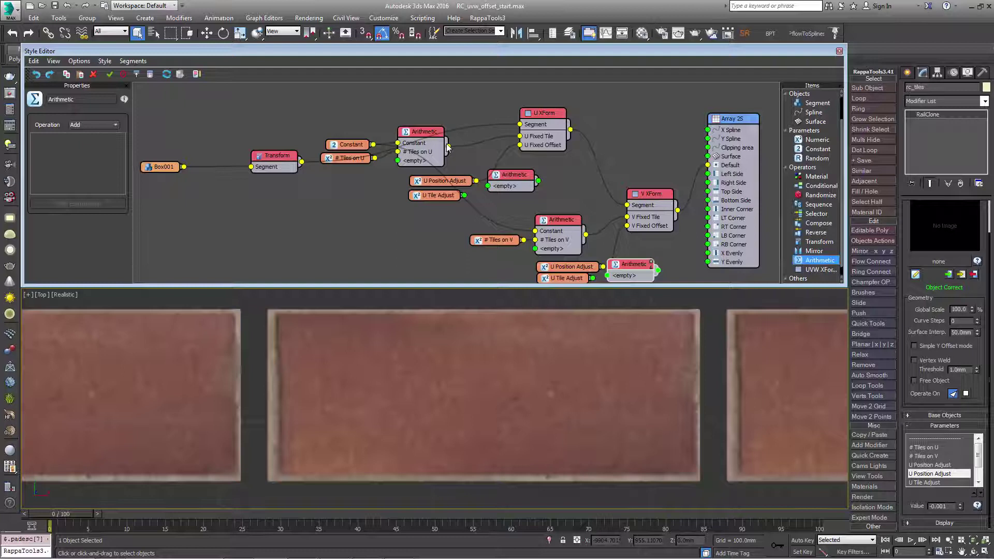
drag(491, 187, 488, 186)
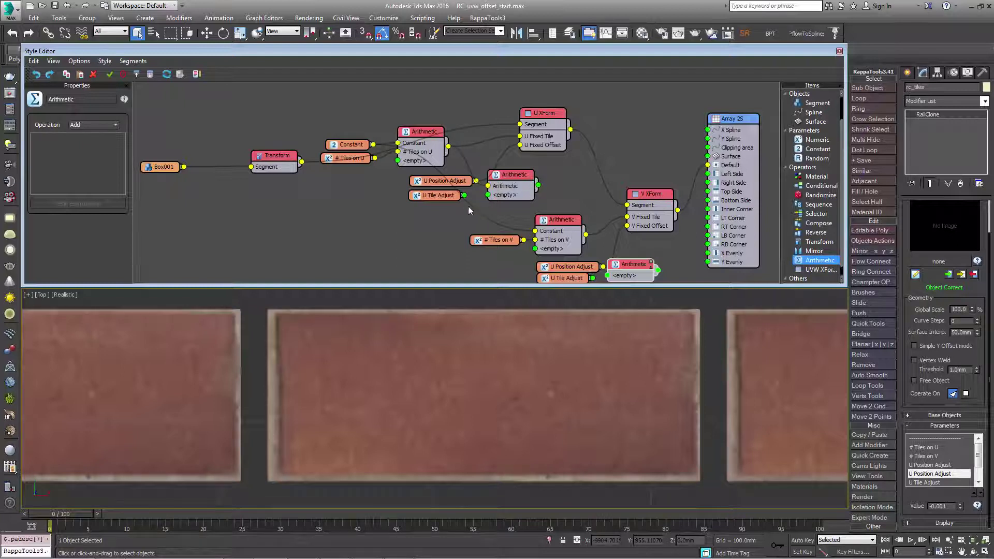
drag(490, 198, 516, 176)
drag(607, 268, 609, 275)
middle_drag(605, 281, 602, 244)
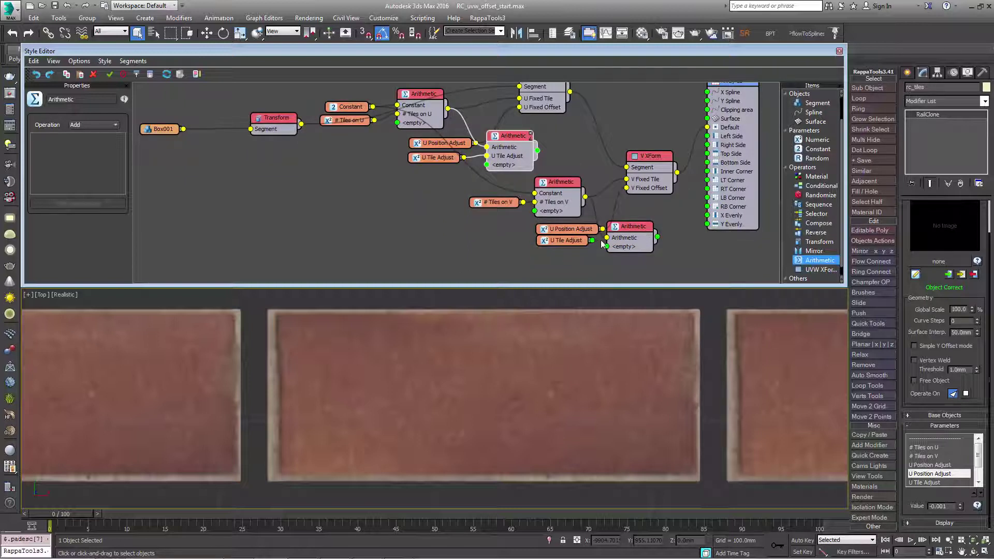
drag(605, 251, 606, 248)
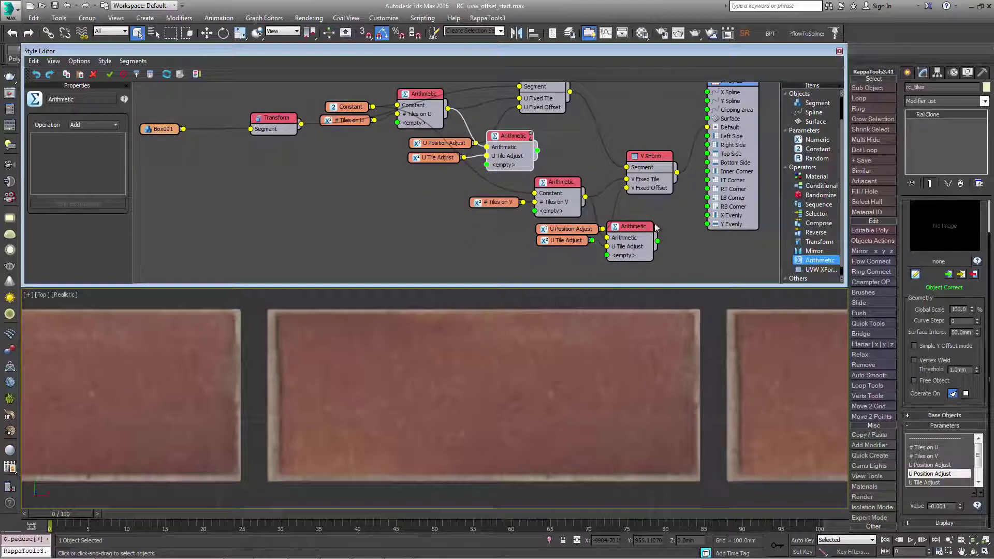
Wire the new Arithmetic outputs to U Fixed Tile and V Fixed Tile, and move the XForm nodes clear
middle_drag(654, 223, 664, 226)
drag(667, 244, 638, 186)
middle_drag(522, 157, 552, 234)
drag(572, 194, 626, 156)
middle_drag(588, 182, 589, 182)
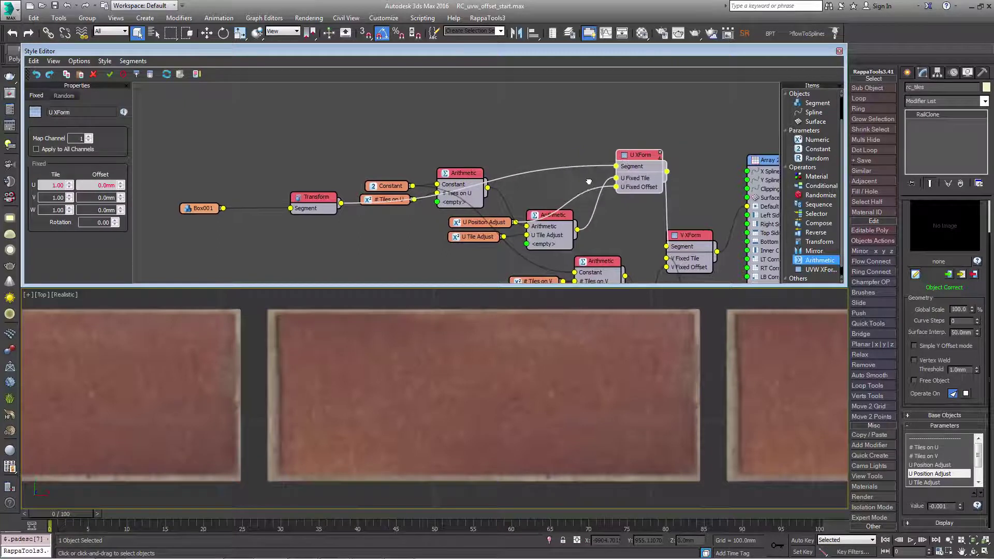
scroll(588, 182, down, 1)
drag(638, 129, 711, 127)
Set the U Tile Adjust parameter to Float with limits from -1 to 1
drag(563, 200, 624, 209)
text(-1)
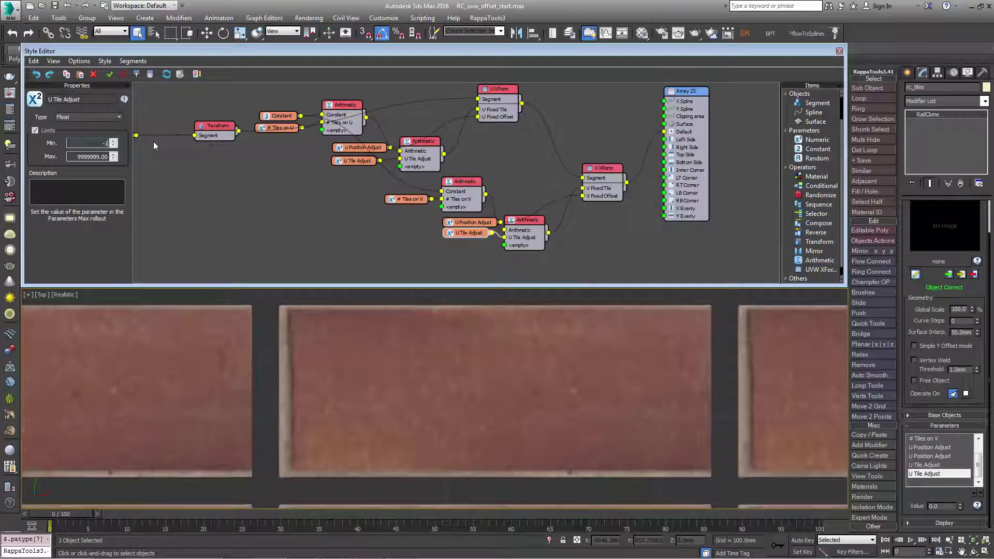
key(Tab)
text(1)
key(Tab)
Set the second U Tile Adjust to -0.009, then fine-tune both U Position Adjust values, setting the second to 0.004
click(960, 508)
click(960, 508)
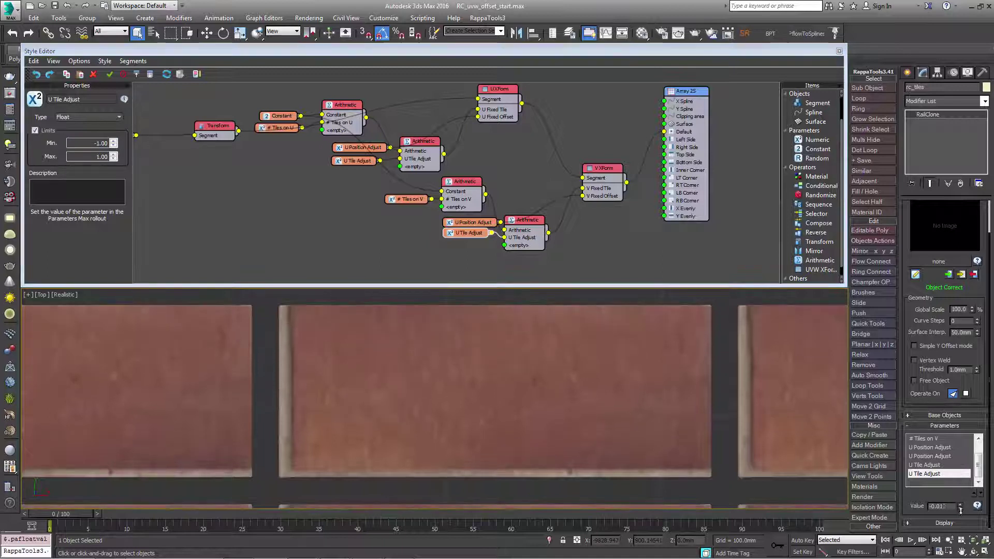
click(930, 447)
click(961, 508)
drag(960, 507, 959, 504)
click(926, 456)
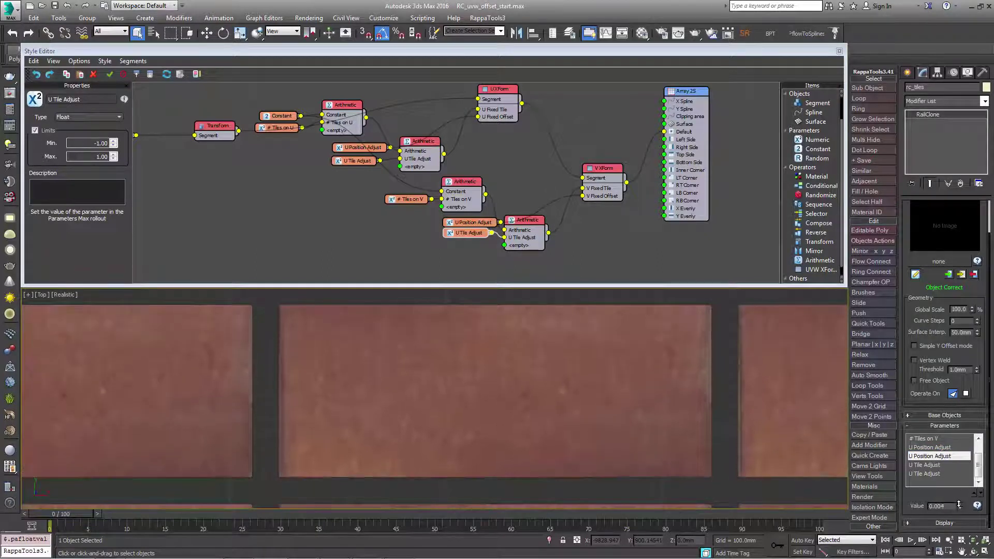
scroll(636, 451, down, 8)
middle_drag(627, 450, 566, 454)
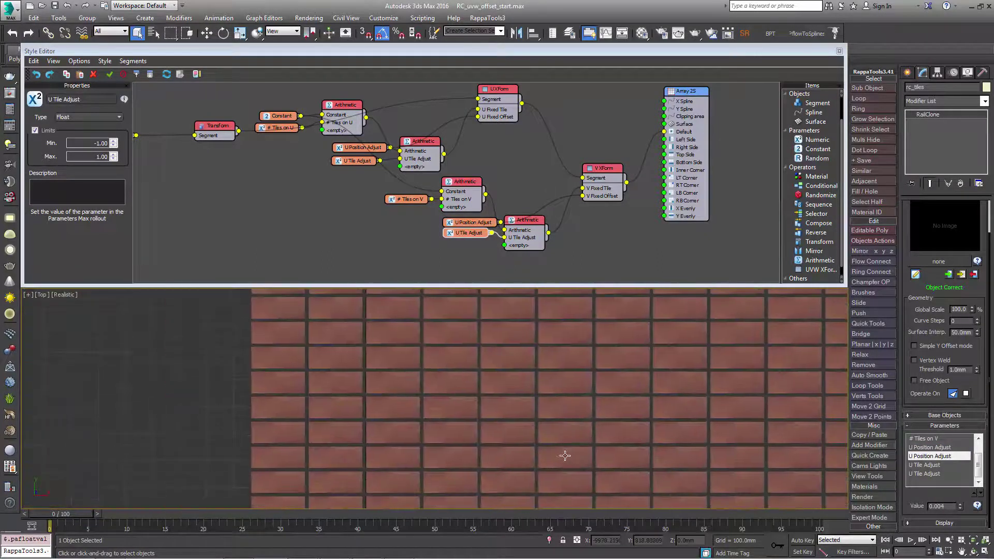
middle_drag(630, 434, 639, 378)
scroll(414, 438, up, 8)
middle_drag(506, 382, 499, 393)
Rearrange the parameter and Arithmetic nodes into separate U and V groups in front of their XForm nodes
middle_drag(541, 179, 554, 188)
drag(561, 267, 439, 205)
click(587, 252)
drag(512, 248, 529, 232)
click(460, 252)
drag(455, 249, 442, 249)
drag(436, 150, 449, 130)
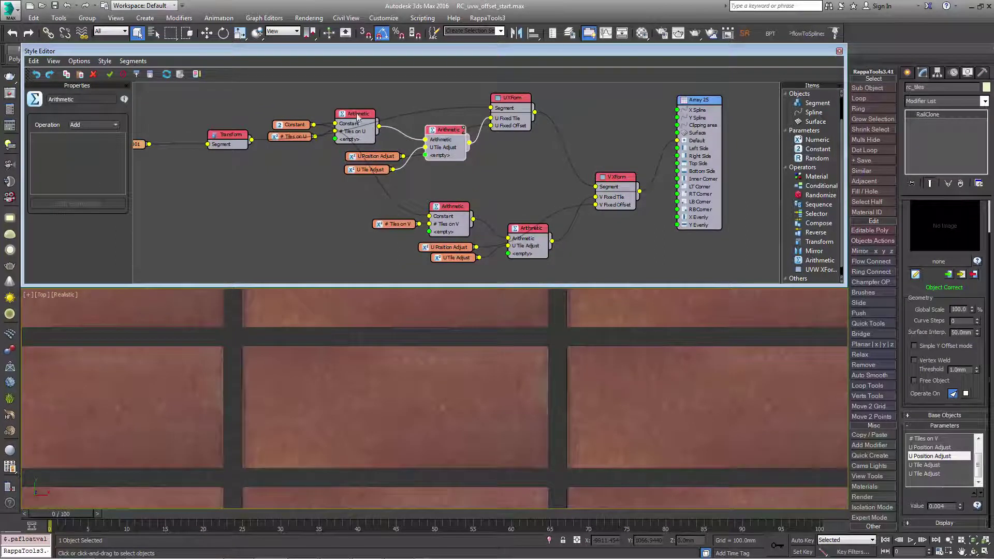
drag(357, 117, 379, 117)
drag(309, 161, 301, 119)
click(317, 159)
middle_drag(316, 163, 272, 175)
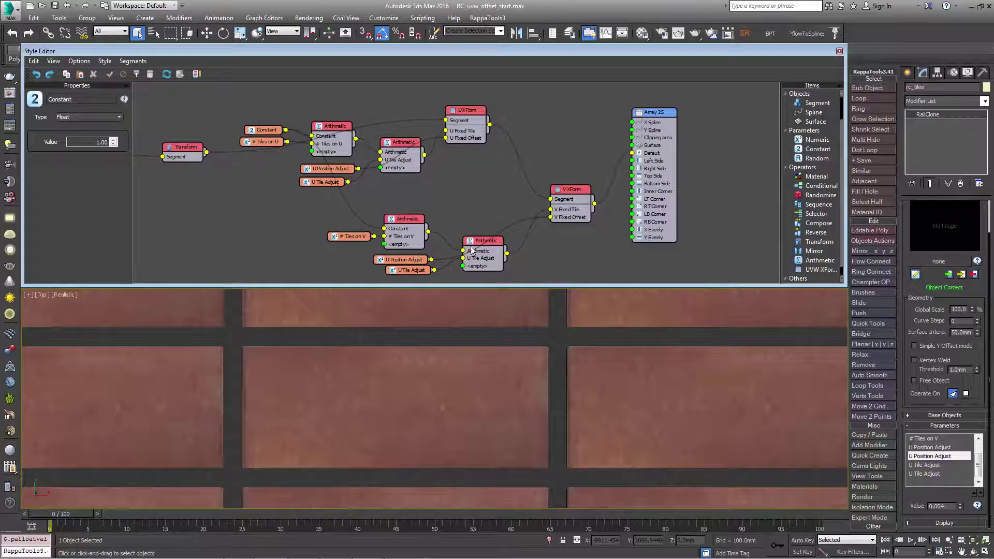
Compare the operations of the U branch's second Arithmetic node and the V branch's first Arithmetic node
middle_drag(473, 385, 507, 369)
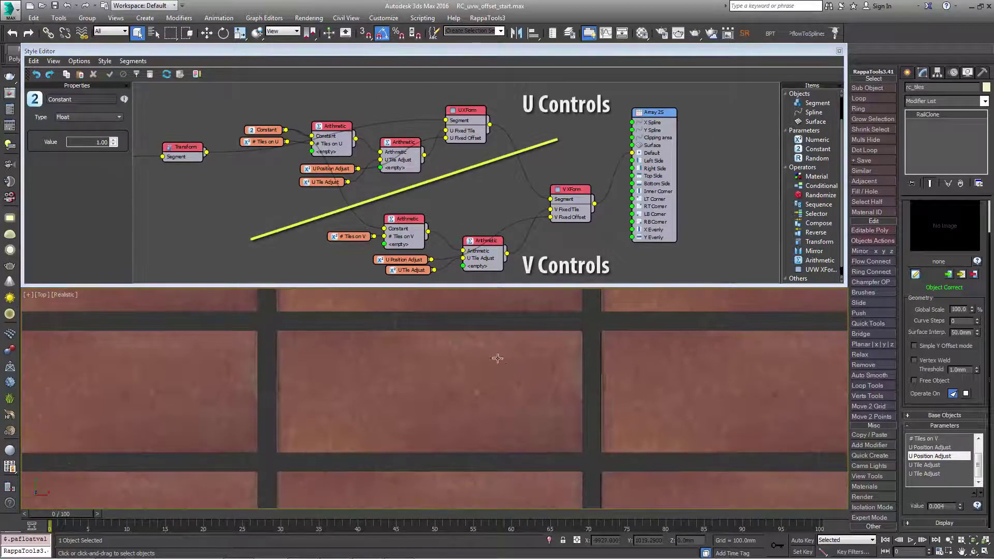
click(394, 153)
click(401, 225)
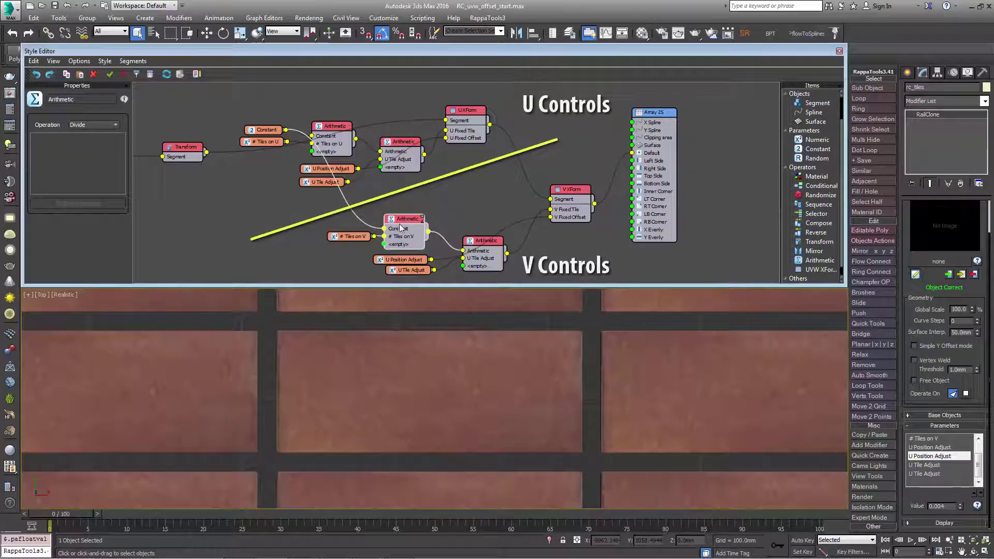
click(390, 146)
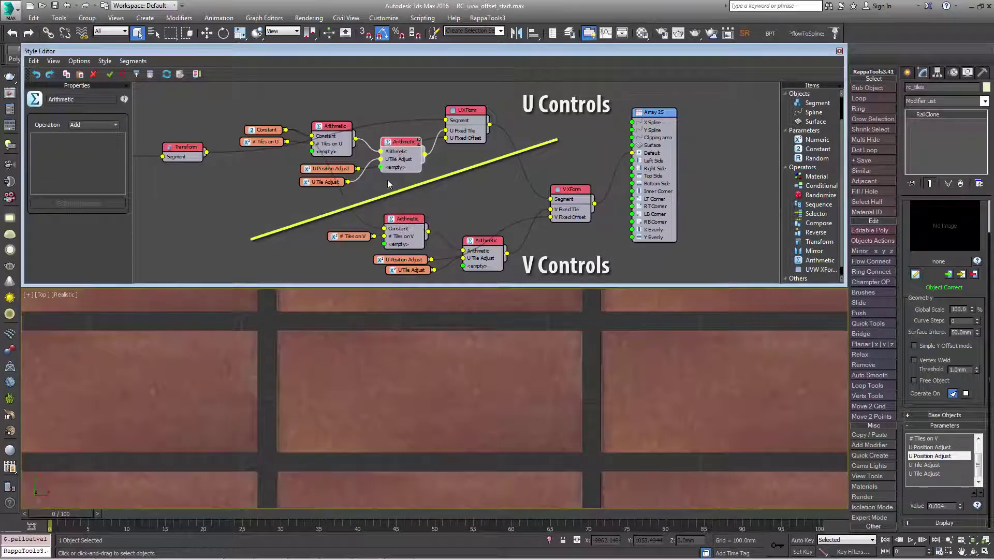
Enable random Offset on both the U XForm and the V XForm nodes
click(396, 226)
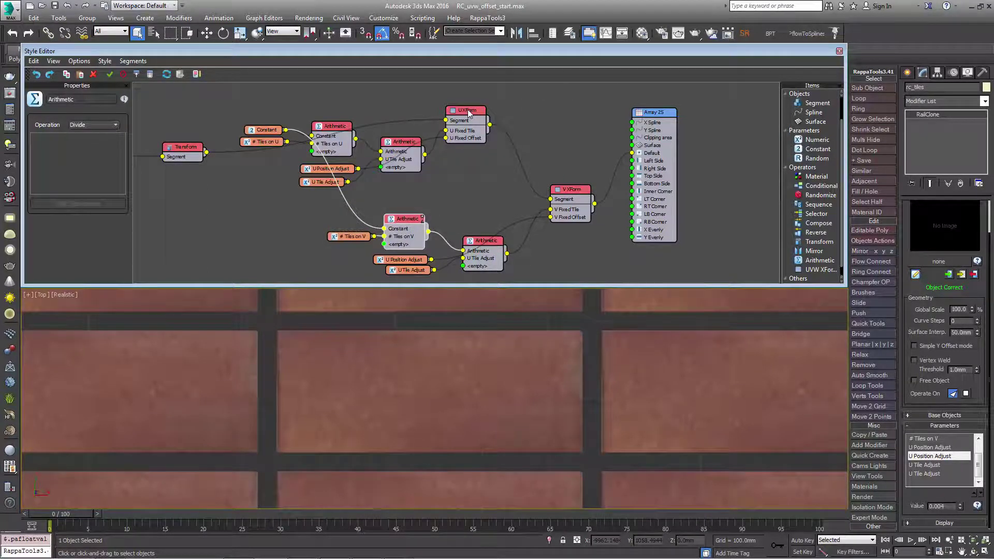
click(469, 112)
click(70, 97)
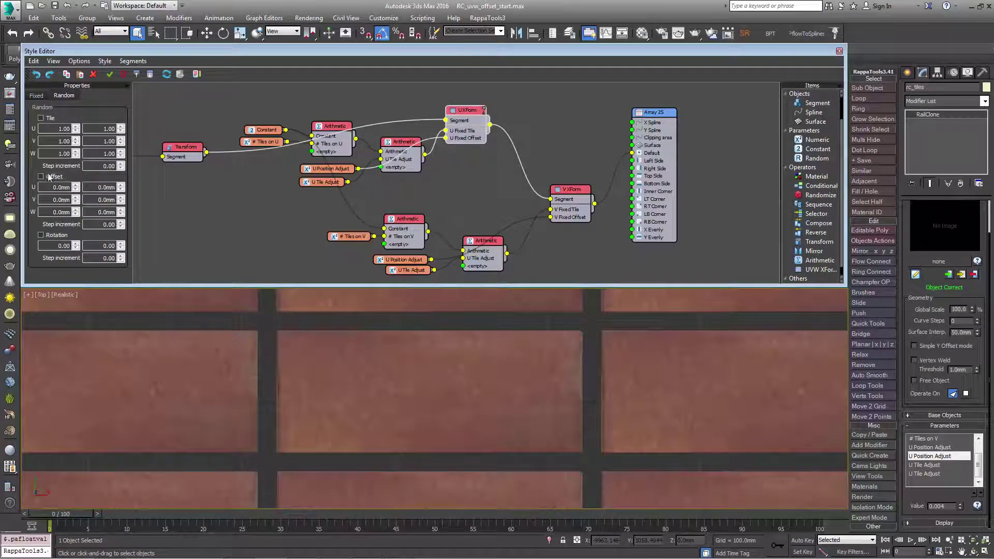
click(563, 193)
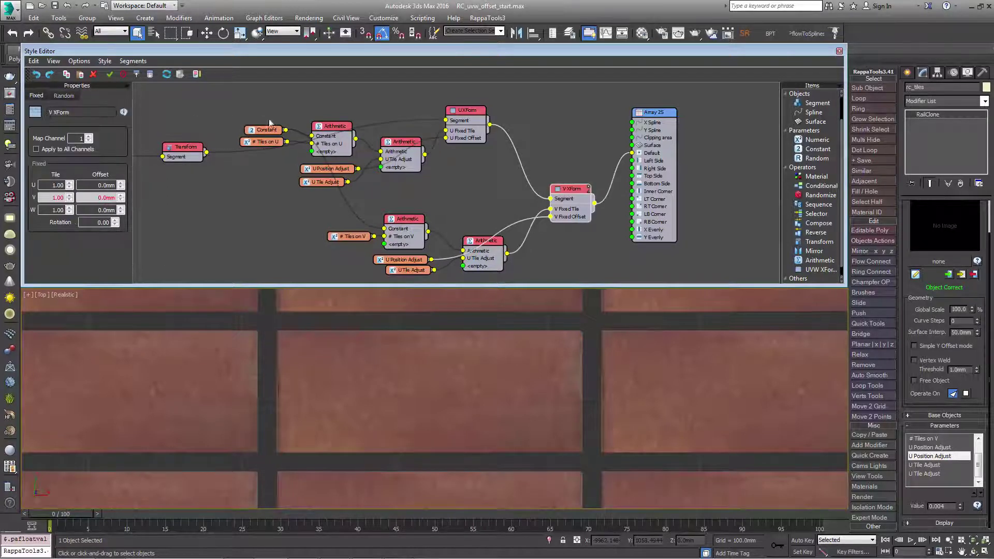
click(65, 96)
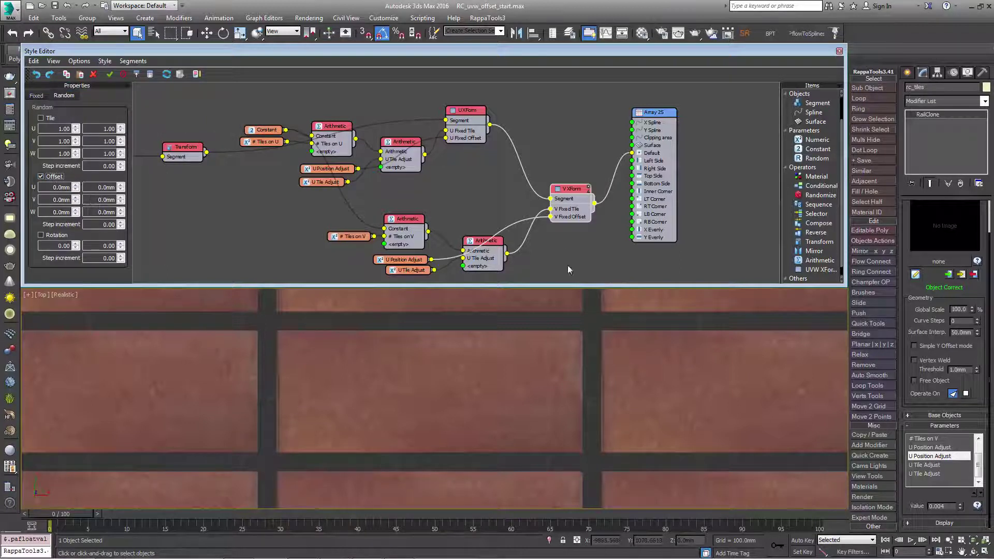
Export the Rand.Offset 2 parameter for U on the U XForm node and for V on the V XForm node
right_click(454, 113)
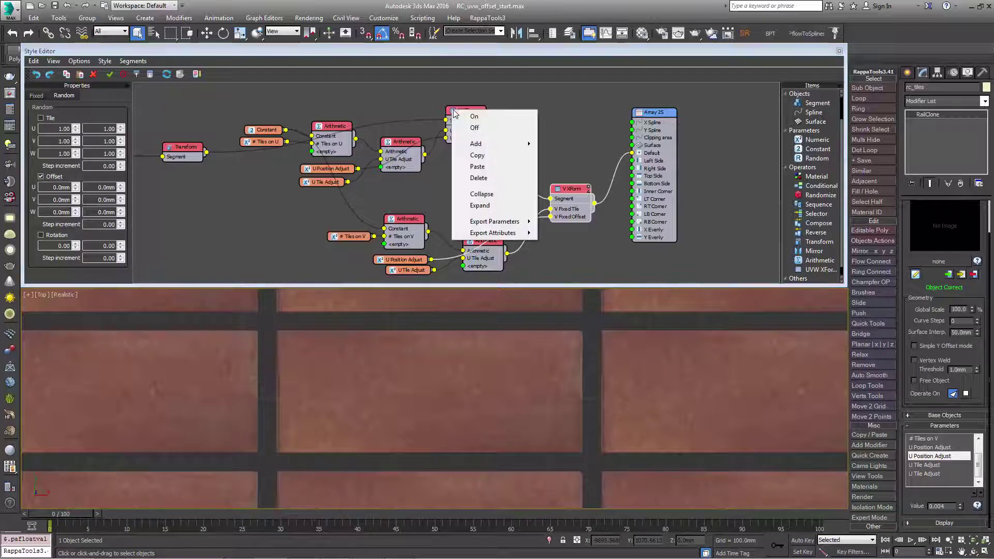
click(460, 114)
right_click(462, 114)
mouse_move(517, 228)
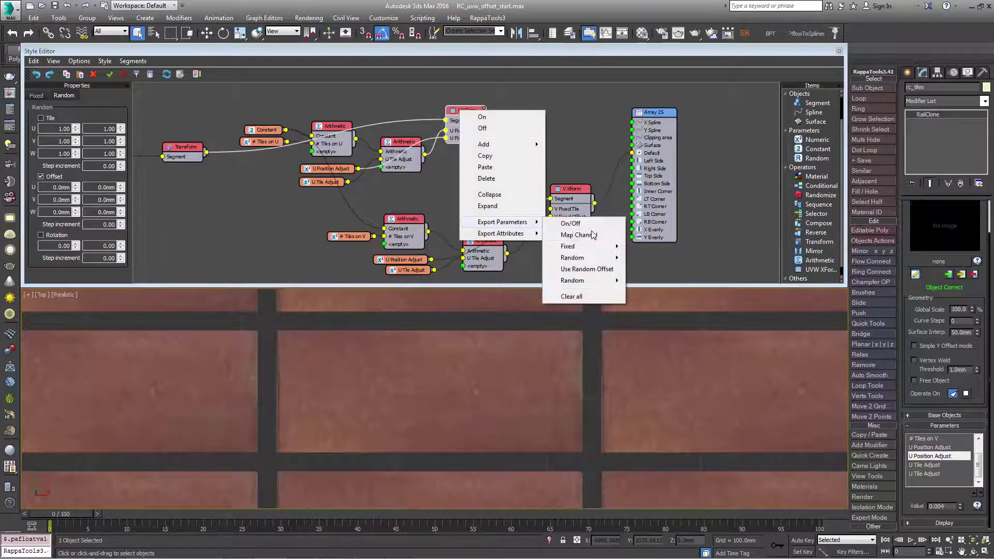
mouse_move(604, 280)
mouse_move(660, 293)
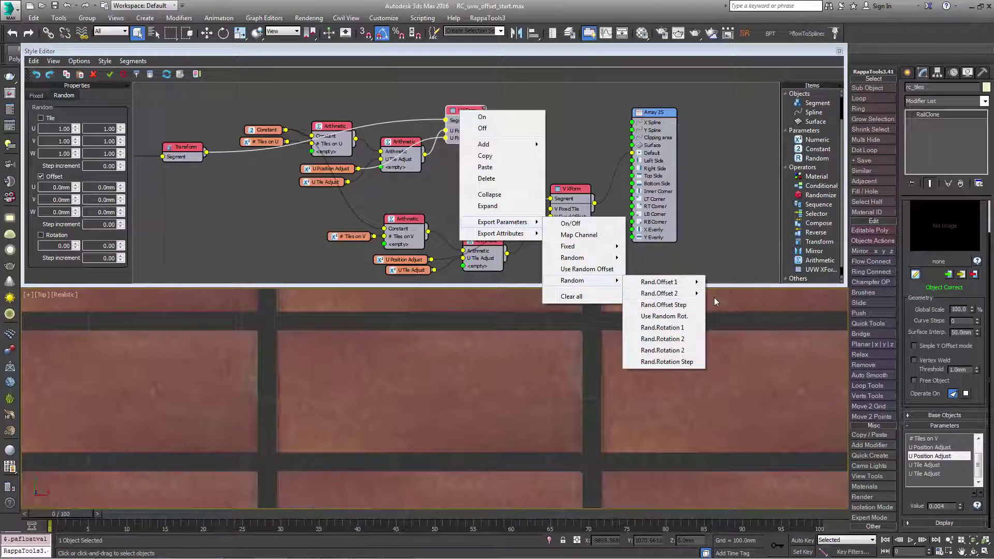
click(716, 300)
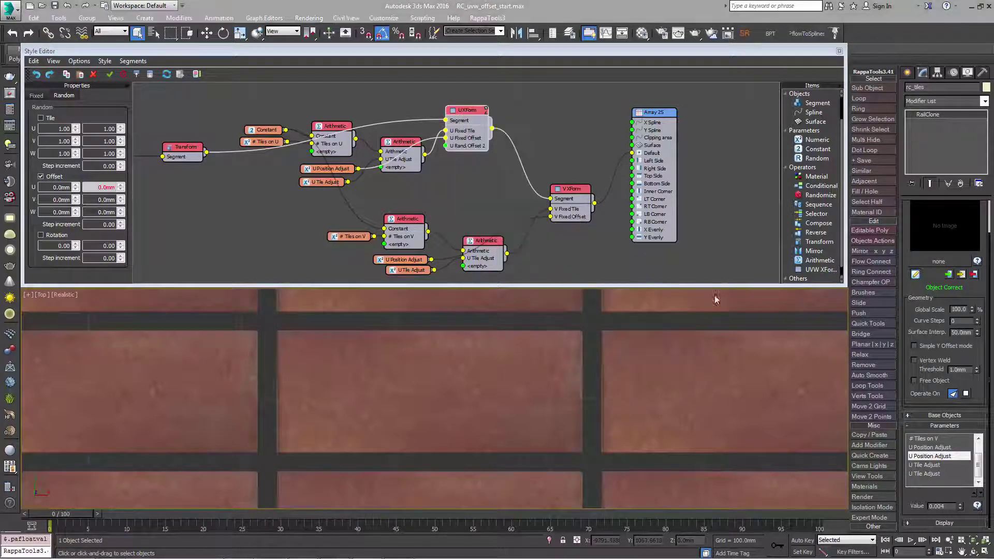
right_click(573, 197)
mouse_move(616, 308)
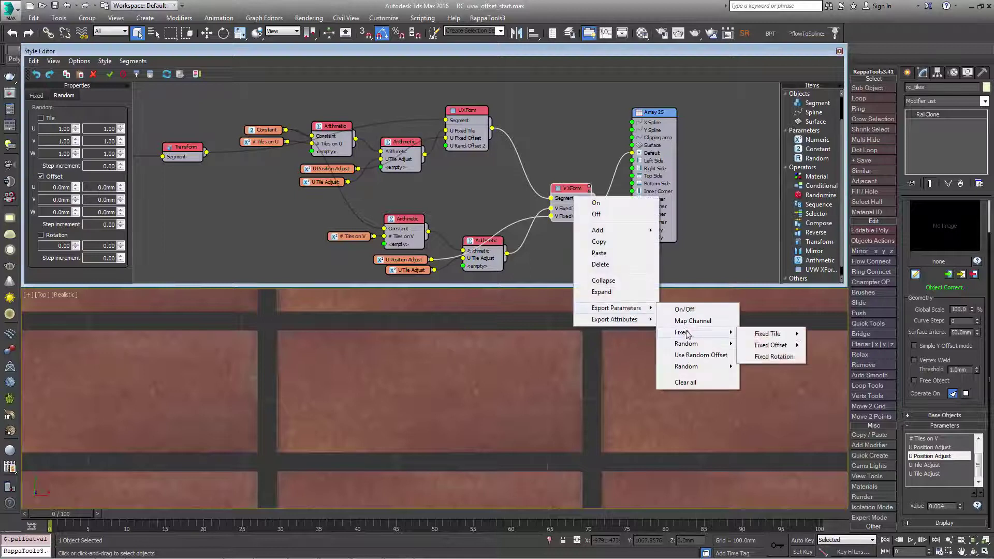
mouse_move(711, 363)
click(831, 390)
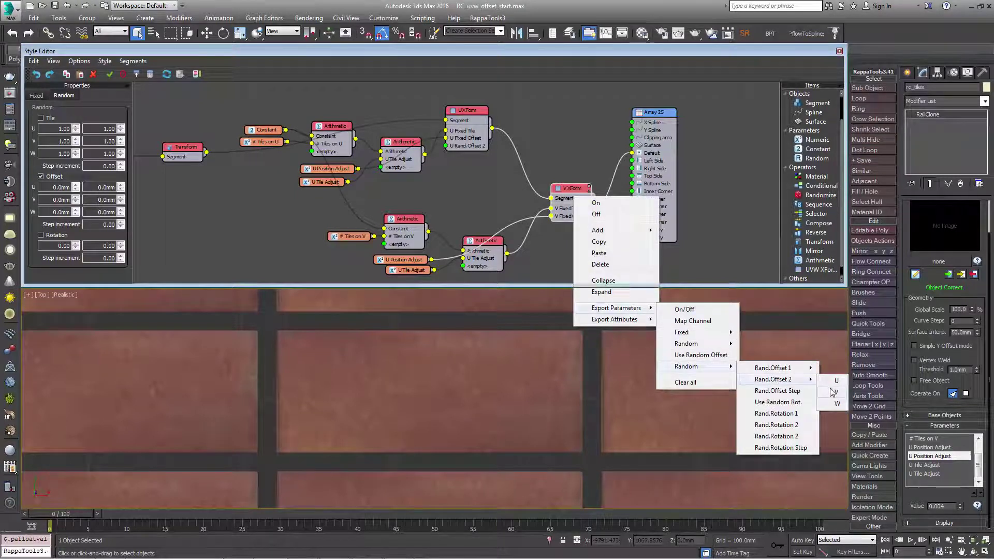
Export the Rand.Offset Step parameter on both the U XForm and V XForm nodes
right_click(469, 117)
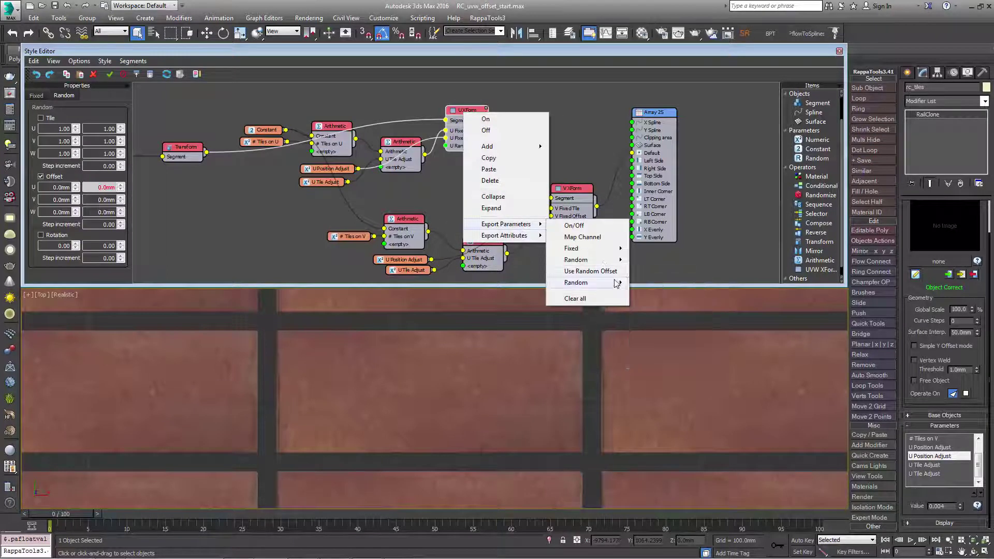
mouse_move(611, 282)
click(694, 306)
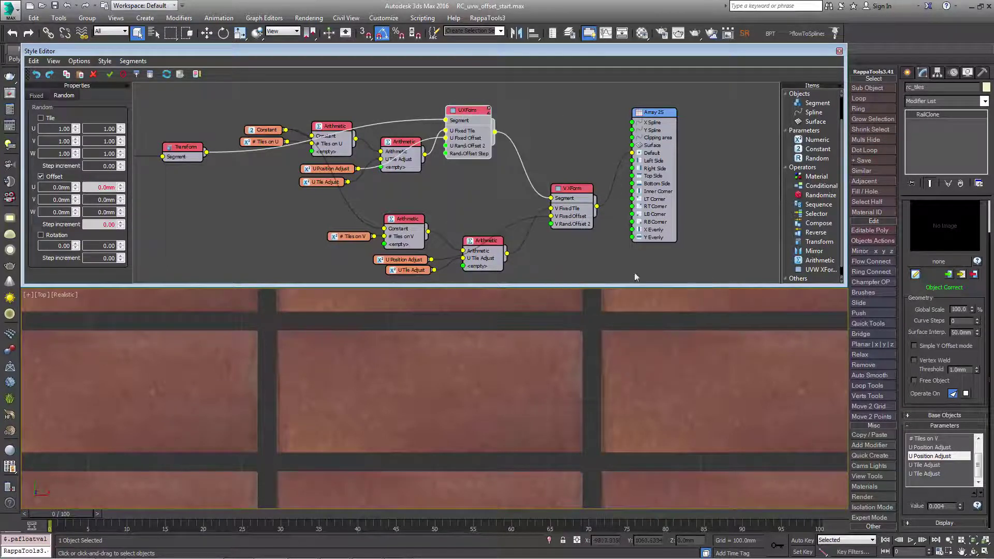
right_click(581, 199)
mouse_move(637, 305)
mouse_move(720, 363)
click(787, 392)
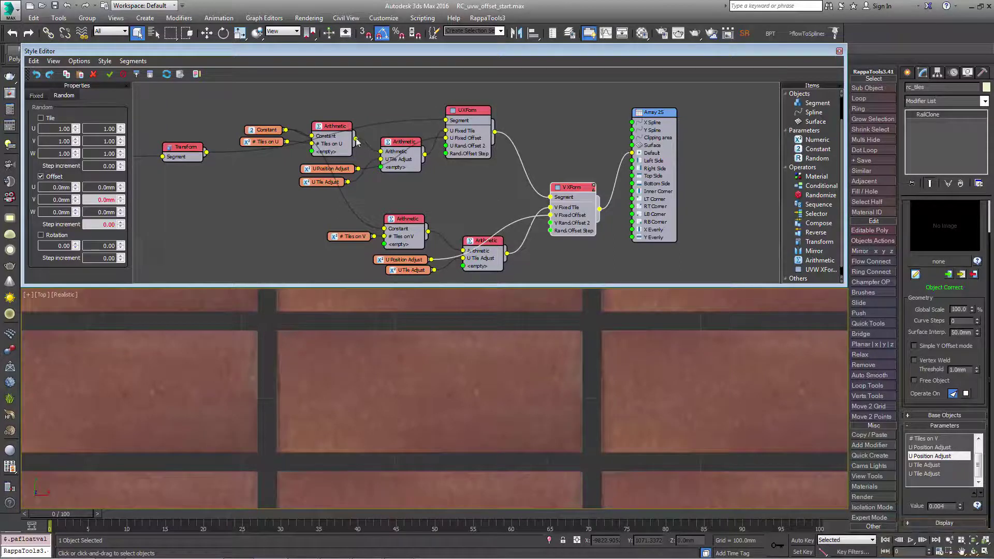
Wire each branch's first Arithmetic node to its XForm's Rand.Offset Step, and the Constant to both Rand.Offset 2 inputs
drag(355, 139, 446, 154)
drag(427, 231, 453, 251)
drag(485, 197, 550, 231)
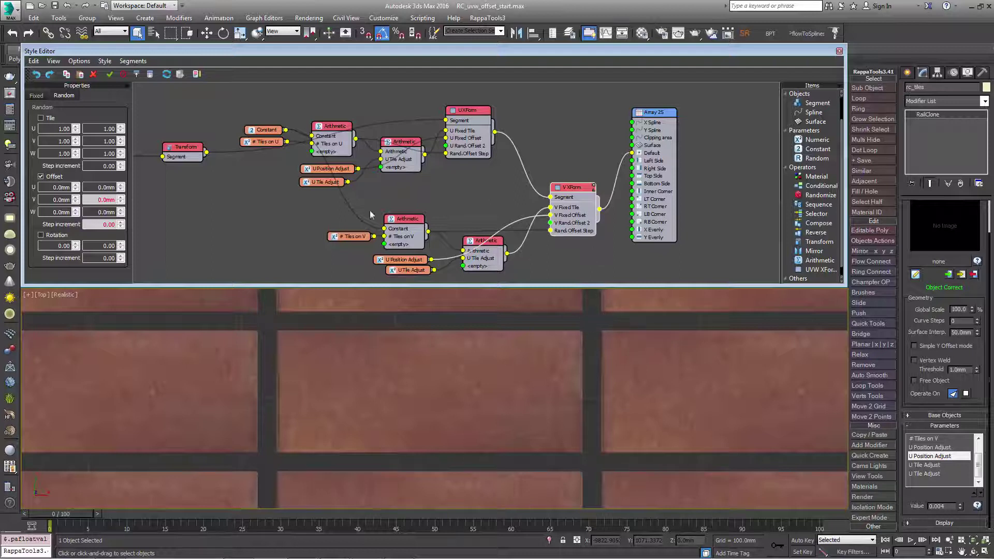
drag(268, 130, 445, 146)
drag(260, 206, 550, 223)
Preview the ornate tiles bitmap in the Material Editor and apply its material to the rc_tiles object
scroll(506, 355, down, 9)
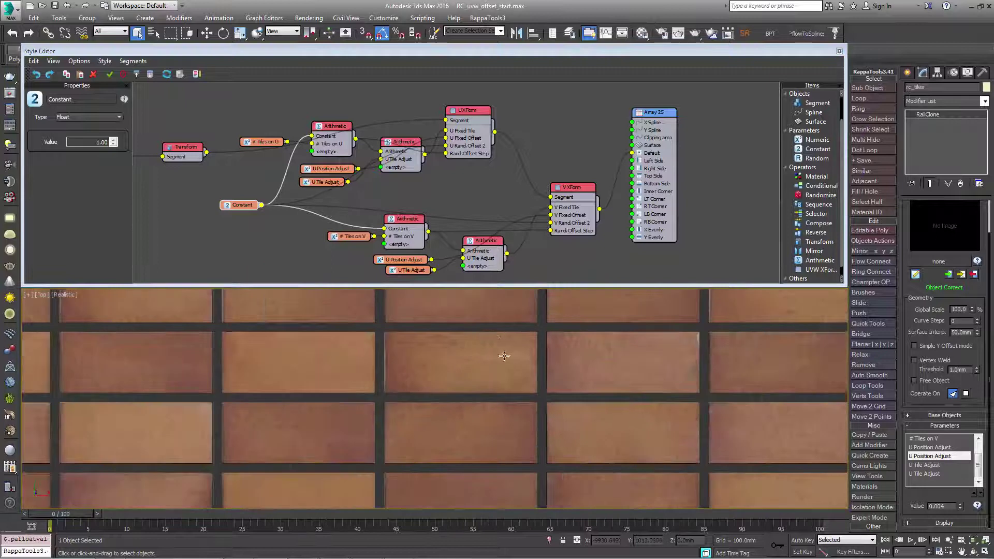
middle_drag(474, 383, 414, 406)
scroll(414, 405, down, 3)
middle_drag(482, 421, 453, 389)
scroll(425, 402, up, 4)
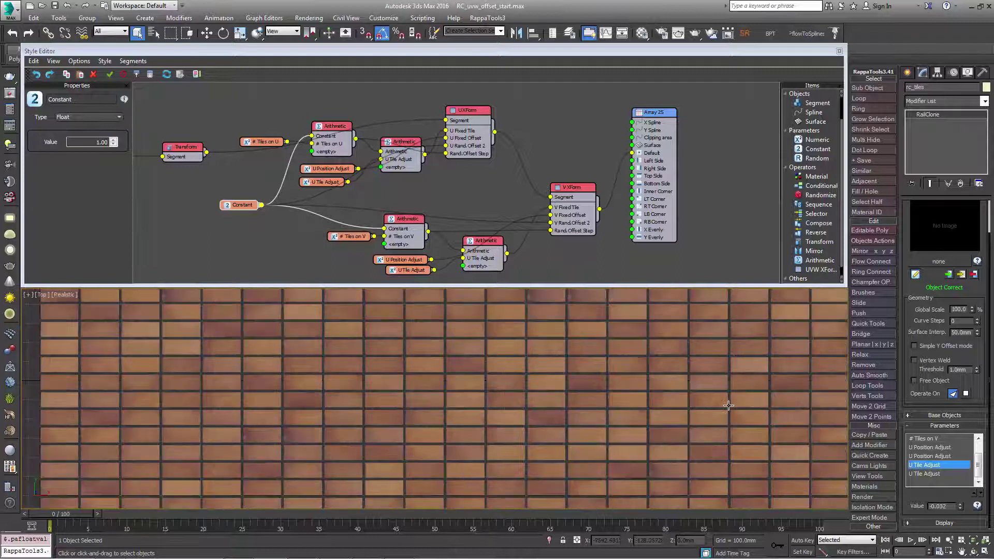
key(m)
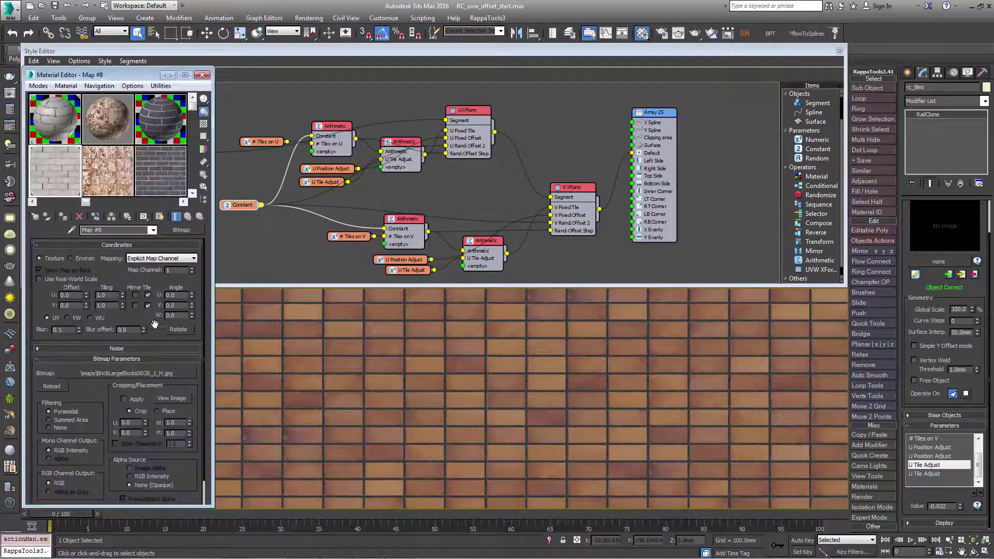
click(171, 398)
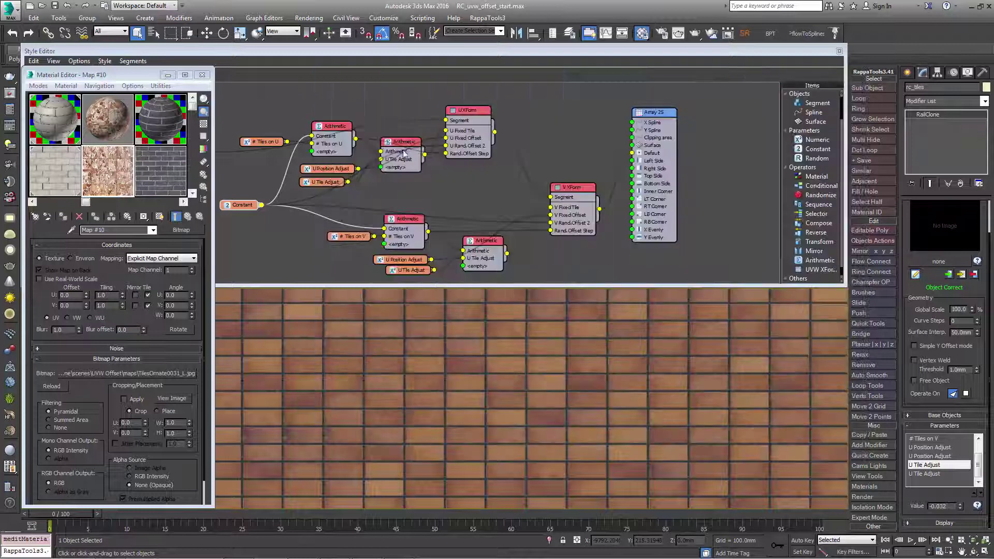
click(853, 76)
drag(246, 334, 247, 336)
click(503, 322)
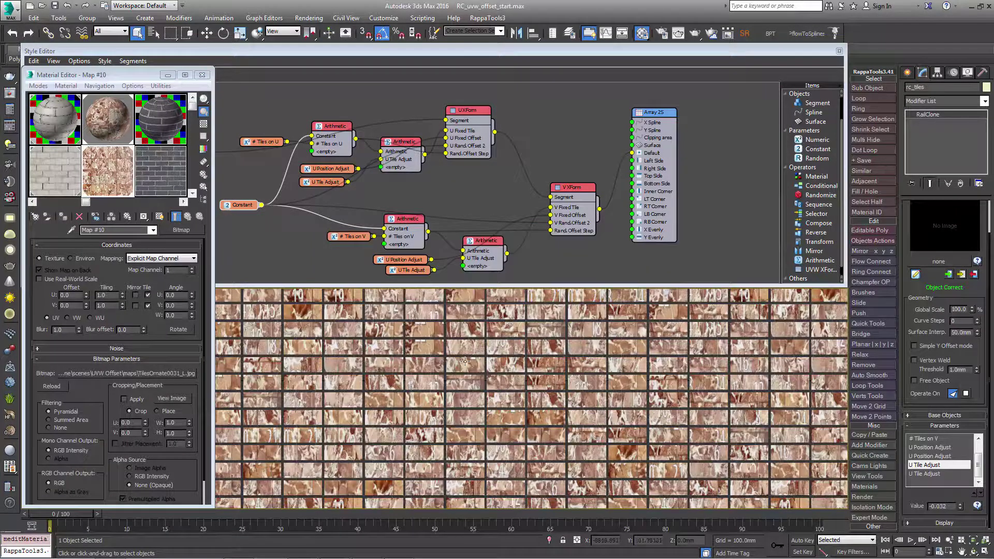
Adjust # Tiles on U and set # Tiles on V to 4 to match the ornate bitmap's tile grid
scroll(510, 418, up, 5)
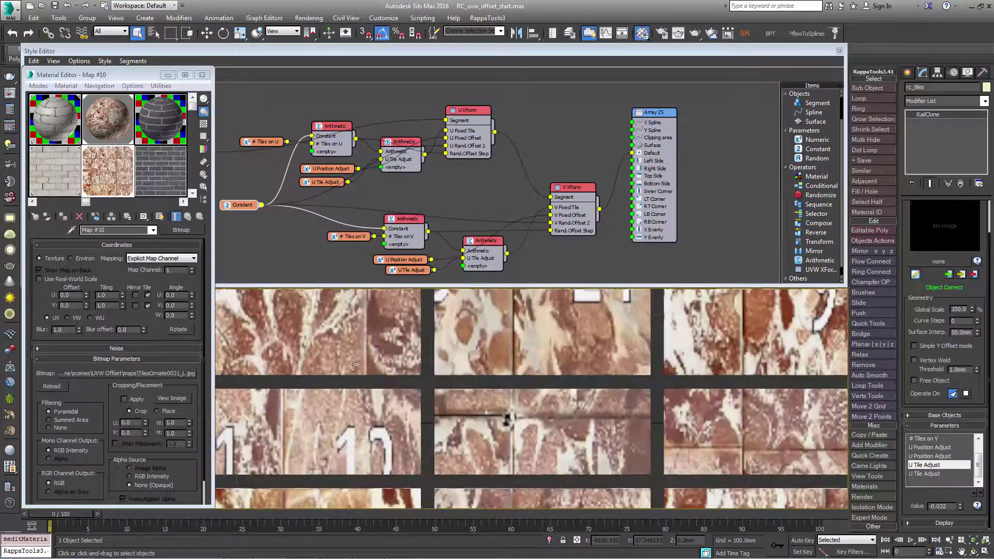
scroll(952, 449, up, 1)
click(952, 447)
click(961, 504)
click(940, 456)
right_click(962, 506)
click(962, 504)
click(962, 504)
click(961, 504)
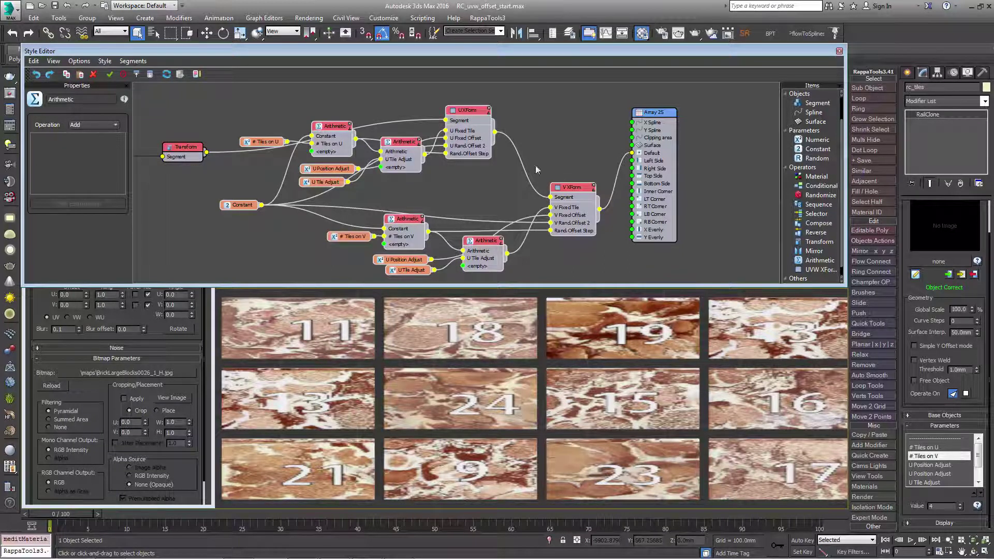
Paste the copied U and V control nodes into the style of the rc_bricks wall
click(839, 51)
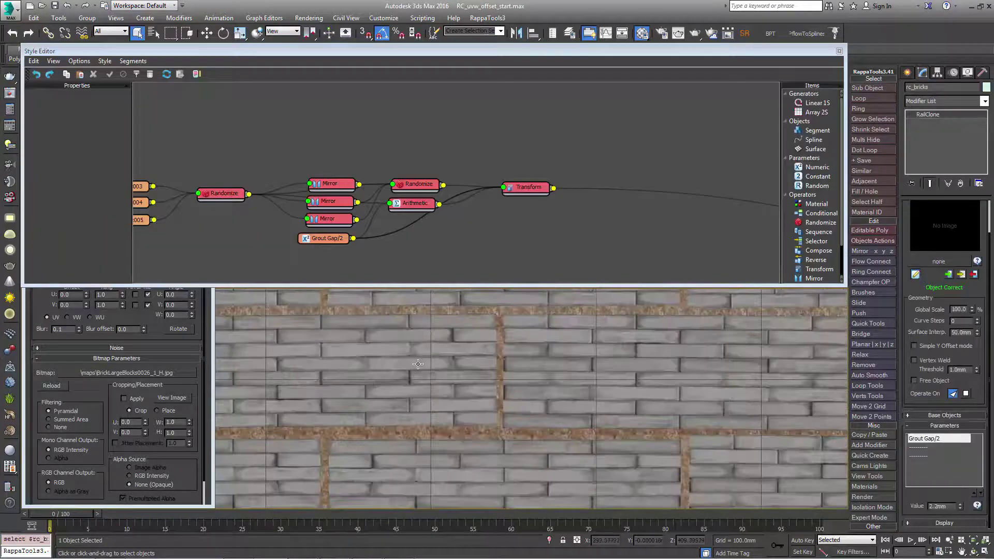
scroll(418, 364, up, 4)
scroll(461, 364, down, 2)
middle_drag(461, 364, 604, 398)
scroll(649, 404, down, 2)
middle_drag(595, 205, 352, 211)
scroll(353, 212, down, 1)
middle_drag(523, 211, 437, 158)
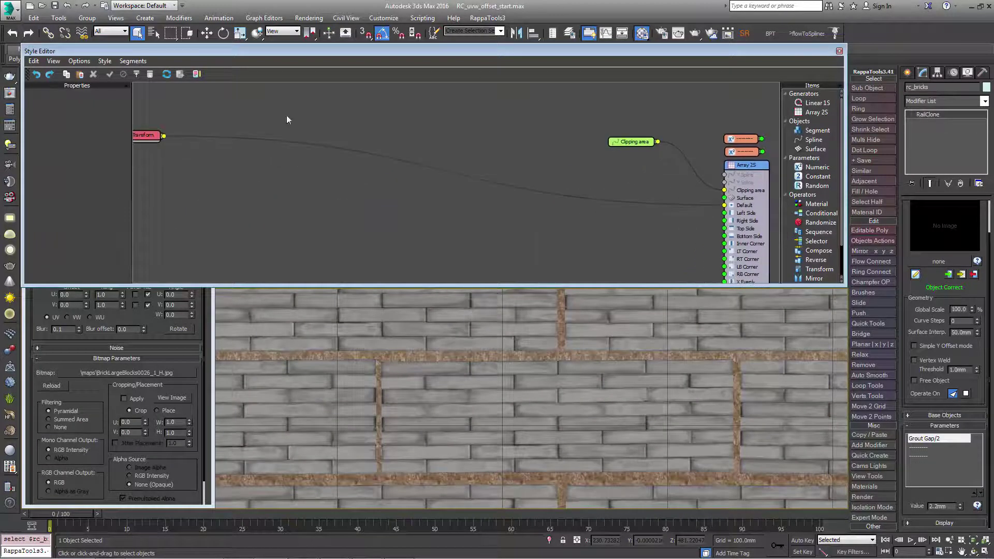
click(81, 75)
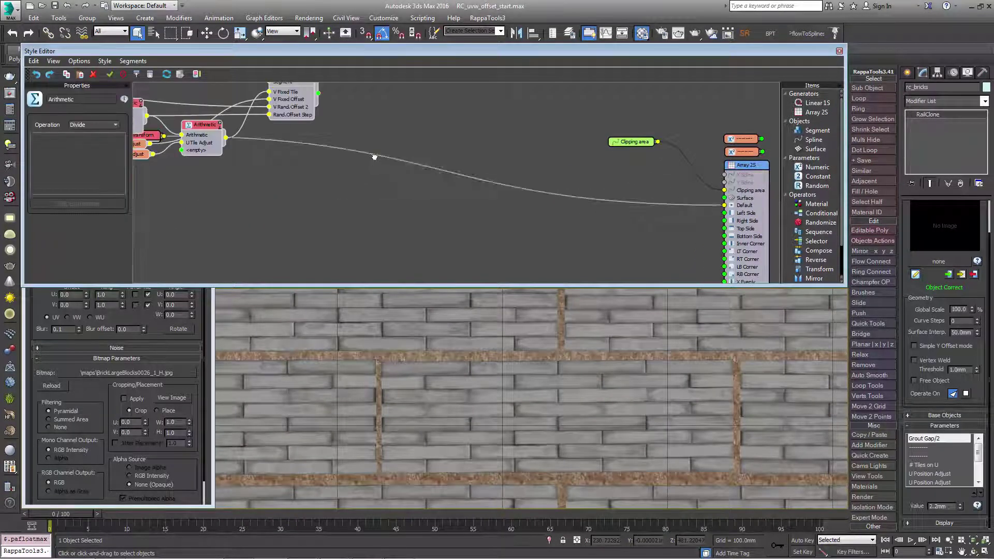
Route the bricks' Transform node through the U XForm and V XForm nodes into the generator's Default input
middle_drag(312, 86, 395, 148)
drag(377, 137, 682, 247)
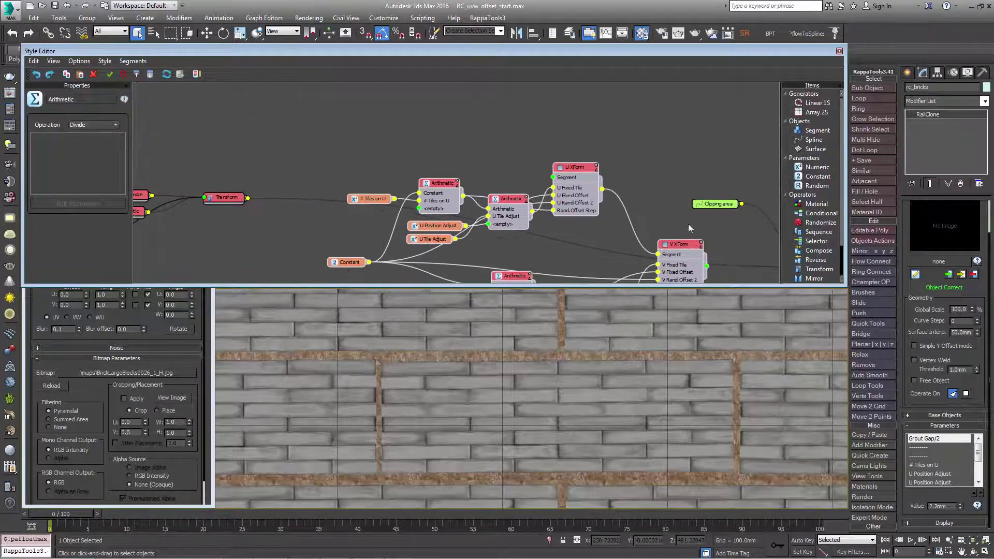
middle_drag(684, 230, 626, 163)
drag(625, 178, 647, 209)
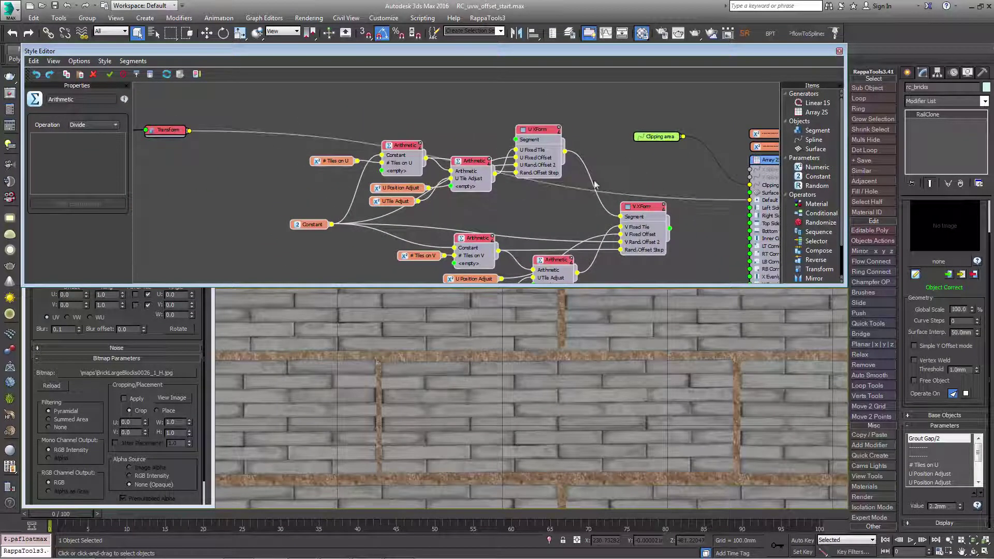
click(243, 131)
drag(189, 131, 517, 140)
drag(672, 230, 749, 200)
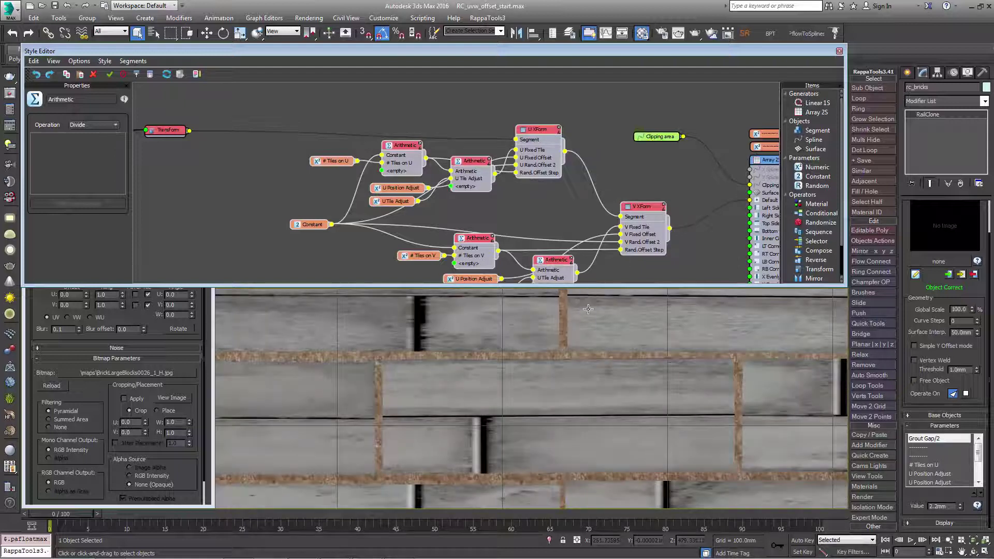
Collapse the four Arithmetic nodes of the pasted U and V branches
middle_drag(508, 172, 519, 153)
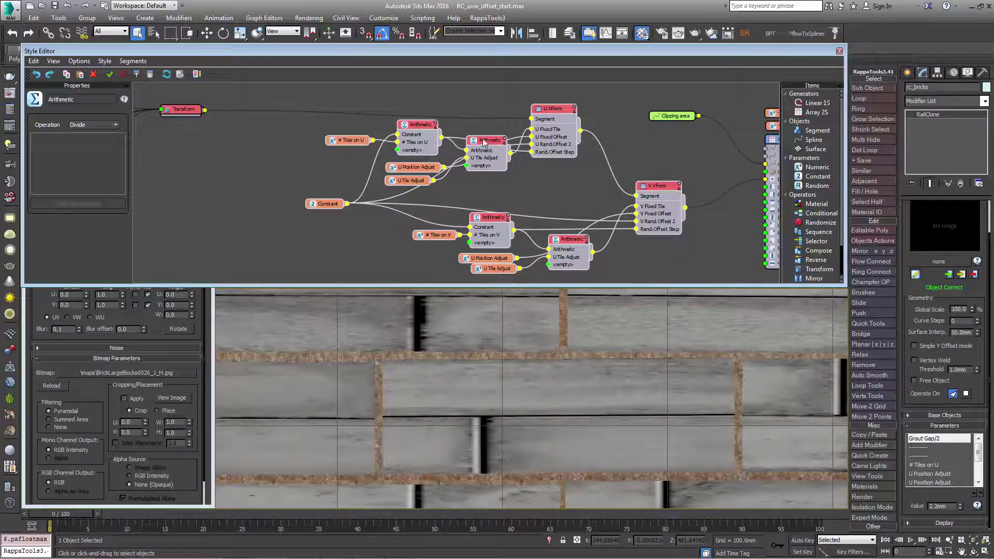
click(428, 134)
ctrl+click(423, 127)
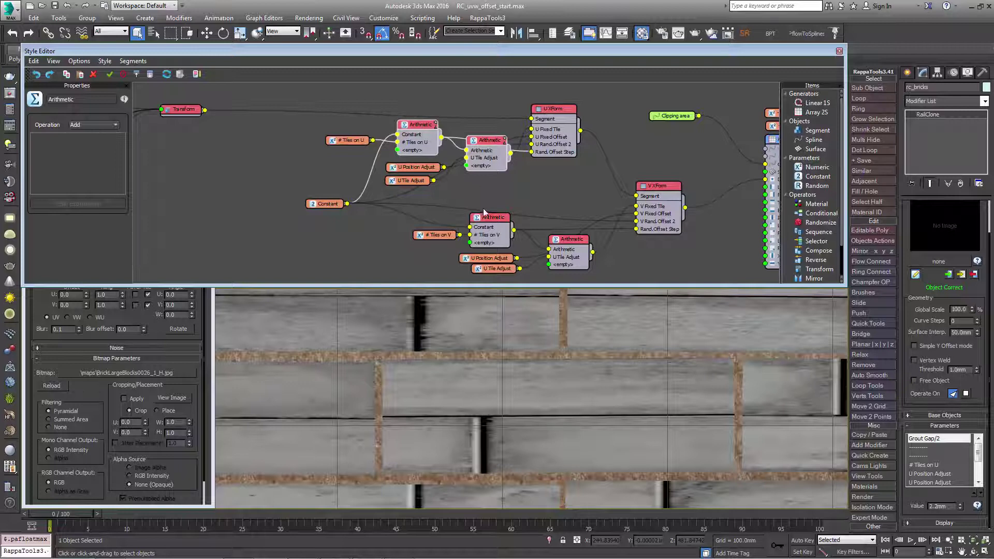
ctrl+click(485, 219)
ctrl+click(566, 240)
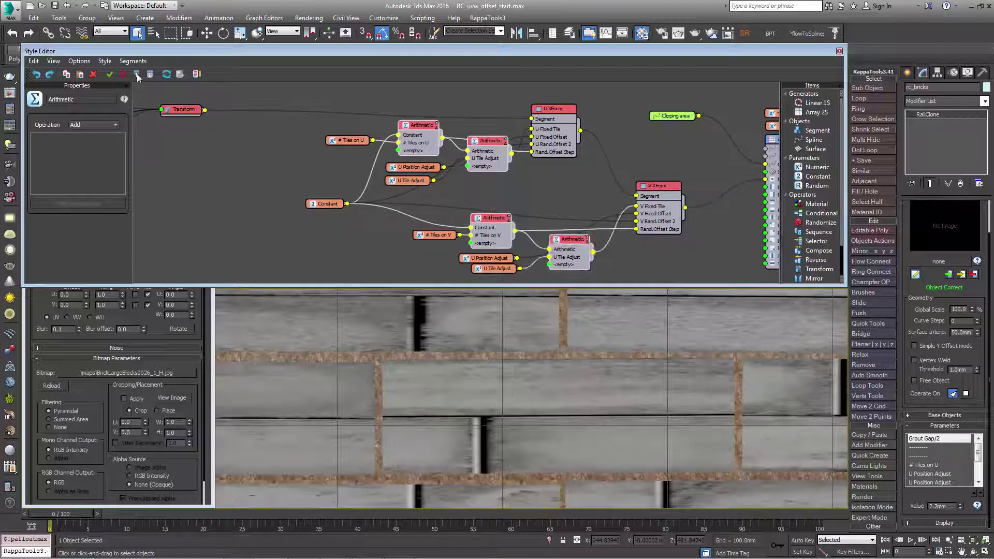
click(137, 75)
Move the parameter nodes and the V branch's second Arithmetic node closer together to tidy the collapsed branches
click(562, 243)
drag(562, 242, 554, 230)
click(502, 269)
ctrl+click(493, 260)
drag(498, 267, 501, 246)
drag(432, 236, 430, 232)
drag(423, 188, 409, 168)
drag(409, 167, 415, 147)
drag(352, 140, 350, 133)
Set # Tiles on U to 4 and # Tiles on V to 8 for the brick wall
click(955, 465)
scroll(955, 464, down, 2)
click(961, 509)
click(961, 509)
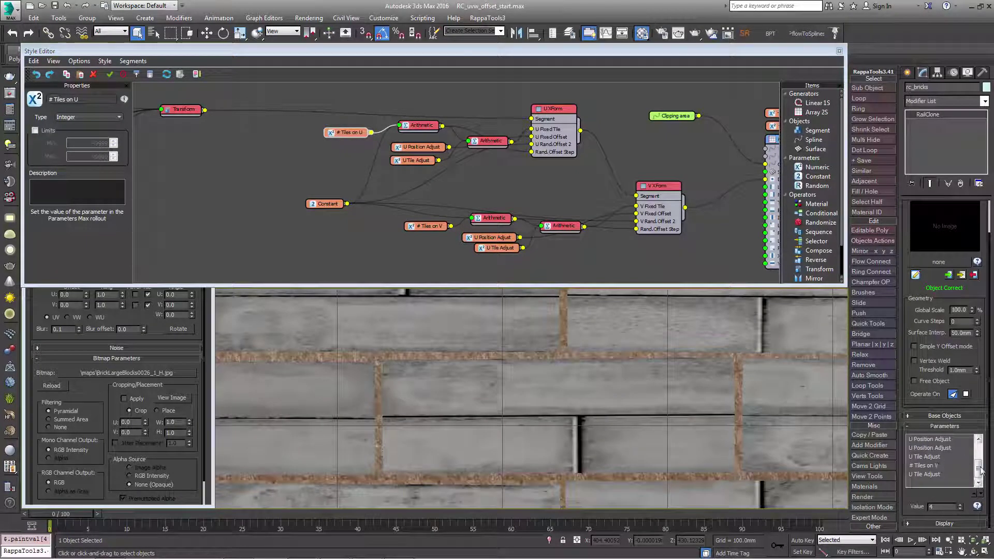
drag(982, 471, 983, 465)
click(940, 482)
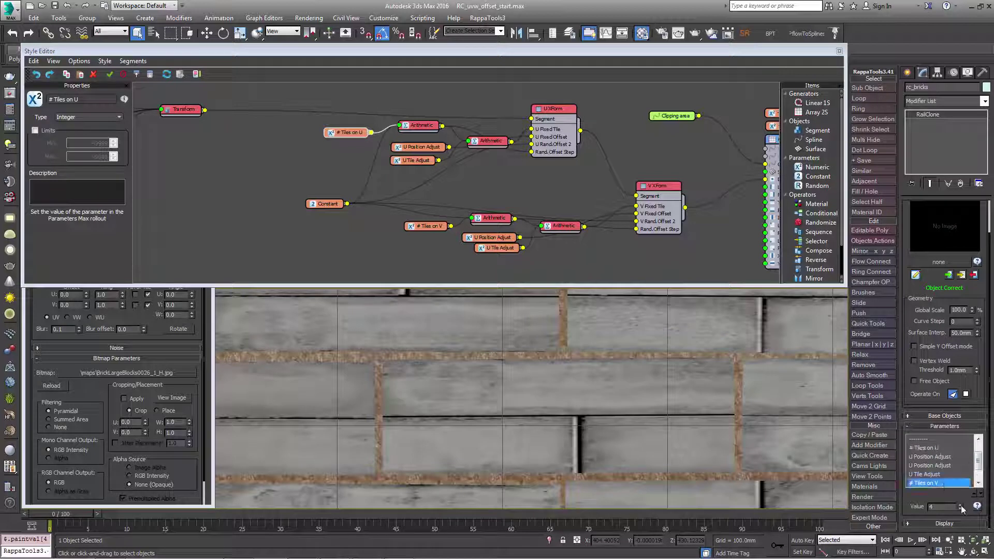
click(961, 509)
click(961, 506)
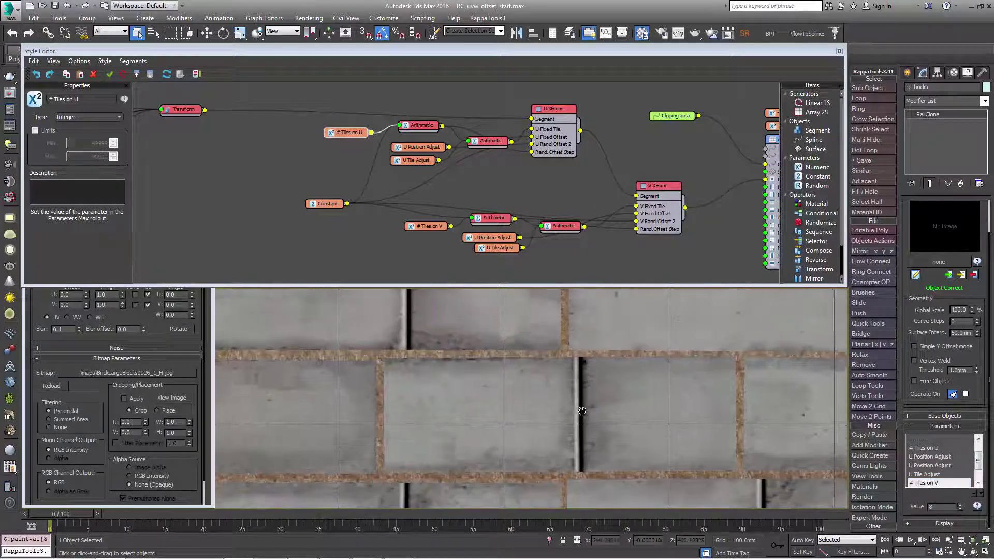
Add a new Arithmetic node below the V branch's second Arithmetic node
scroll(582, 411, down, 2)
scroll(582, 411, down, 2)
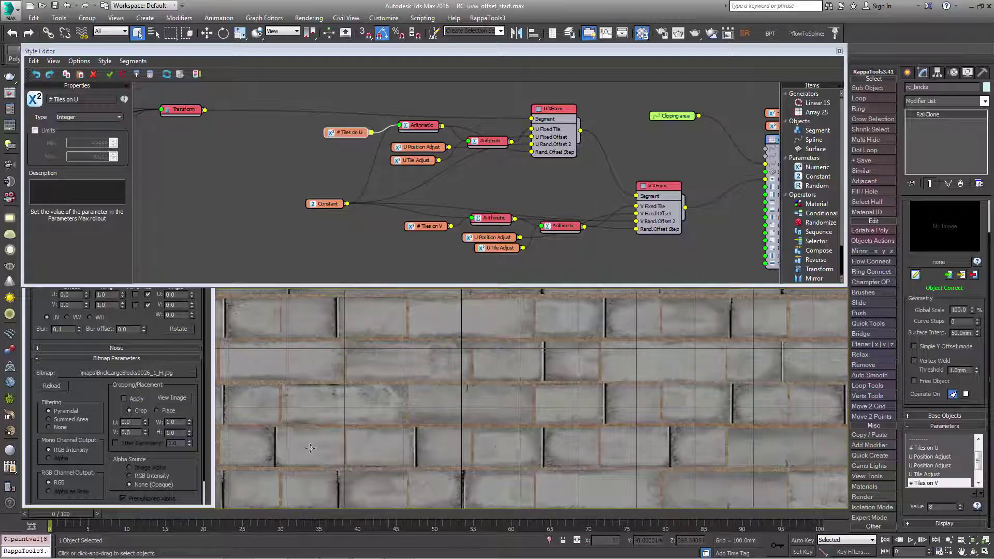
middle_drag(472, 408, 413, 373)
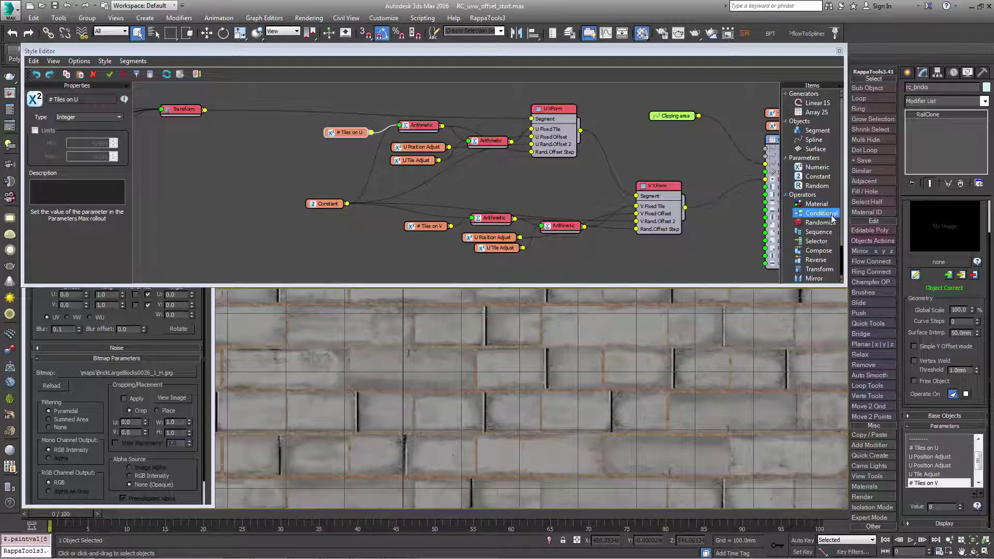
scroll(828, 238, down, 1)
drag(823, 260, 591, 254)
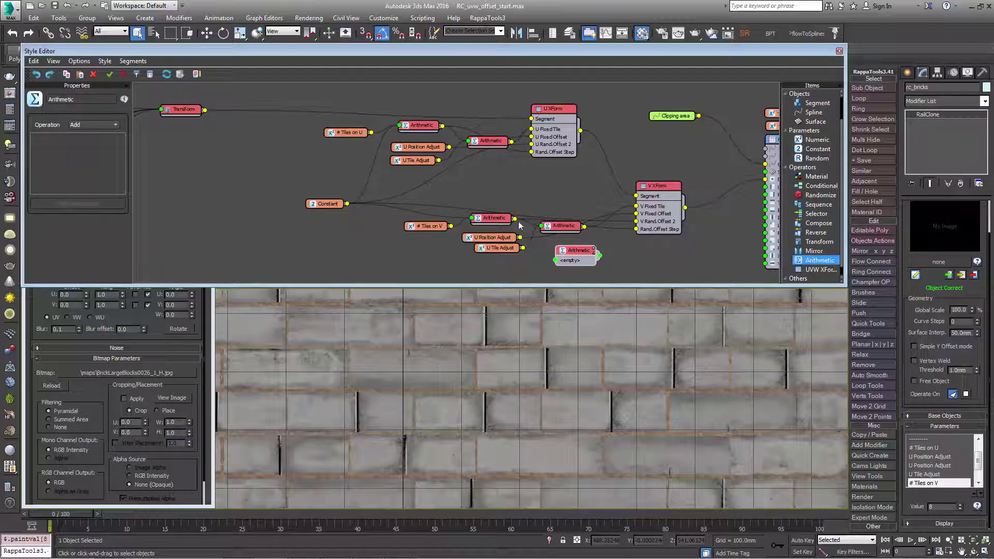
Route the V branch's first Arithmetic output through the new Arithmetic node into the V XForm's Rand.Offset Step input
drag(515, 220, 636, 229)
drag(579, 250, 581, 249)
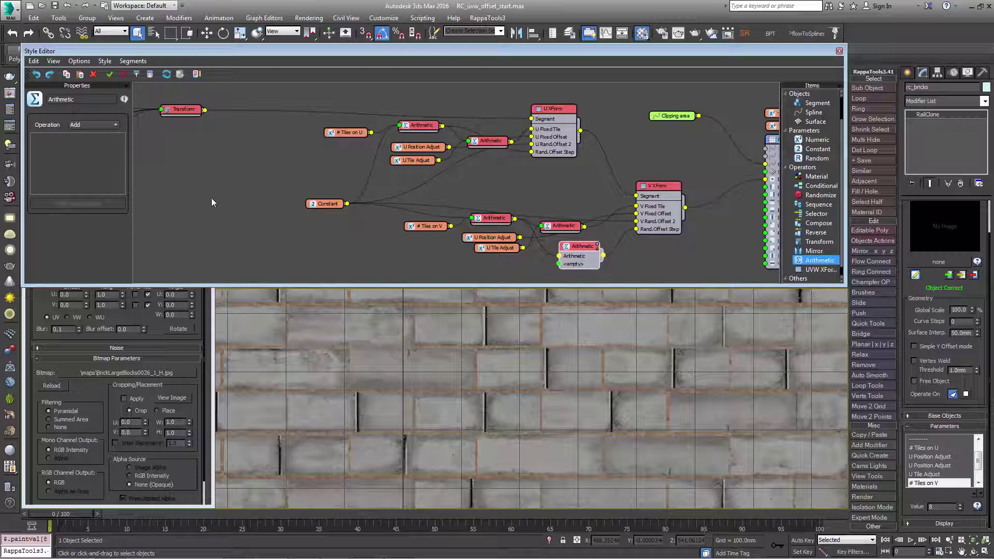
middle_drag(580, 257, 501, 229)
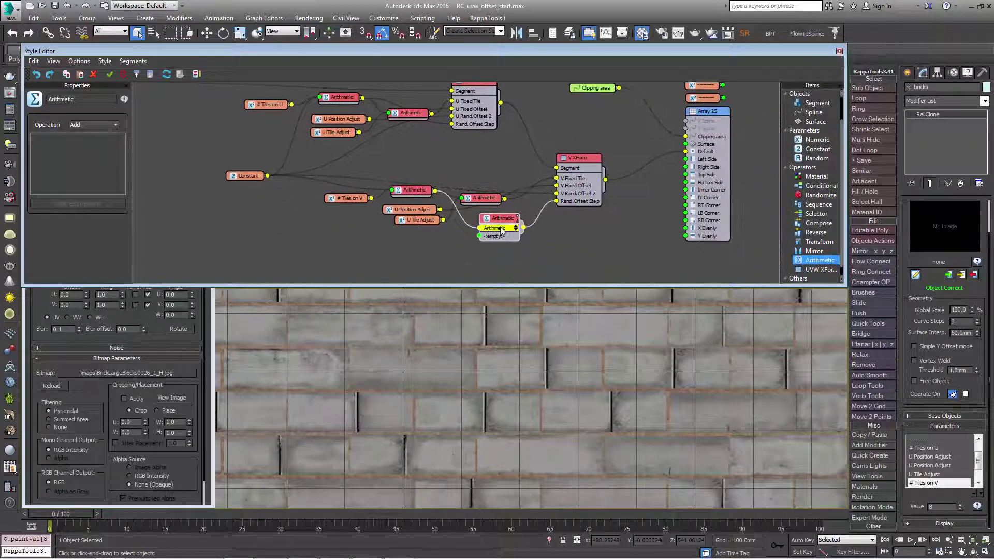
Change the new V branch Arithmetic node's operation to Expression and enter Input1*2
click(94, 124)
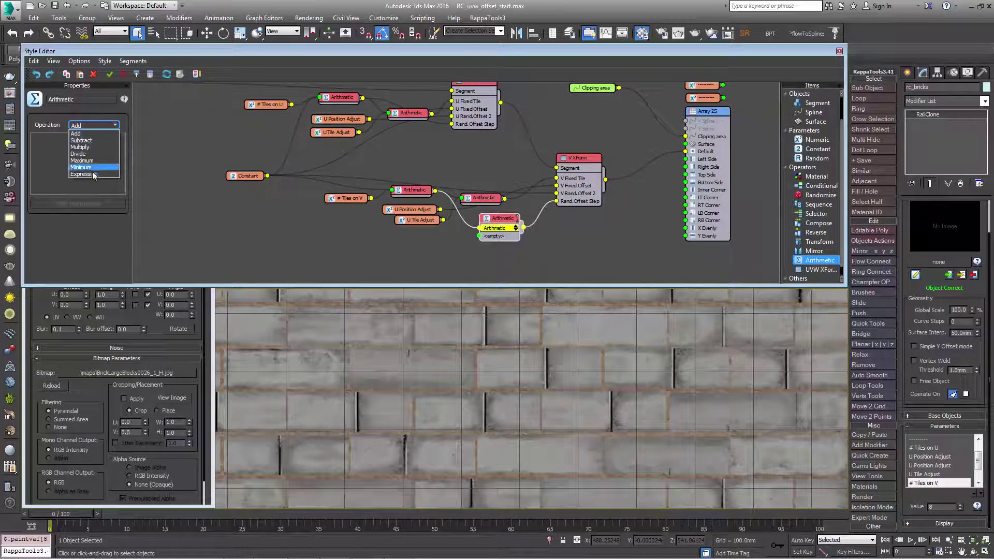
click(102, 175)
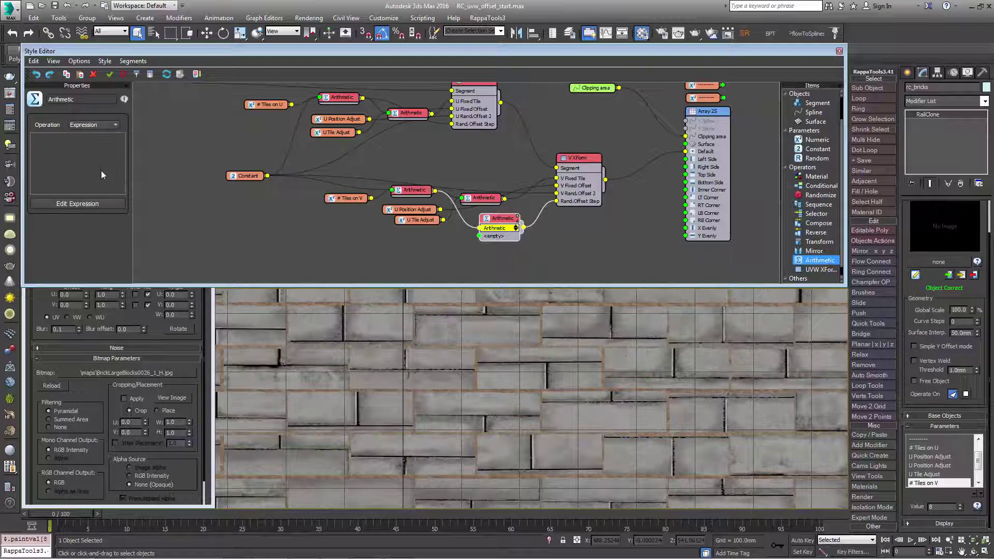
click(96, 204)
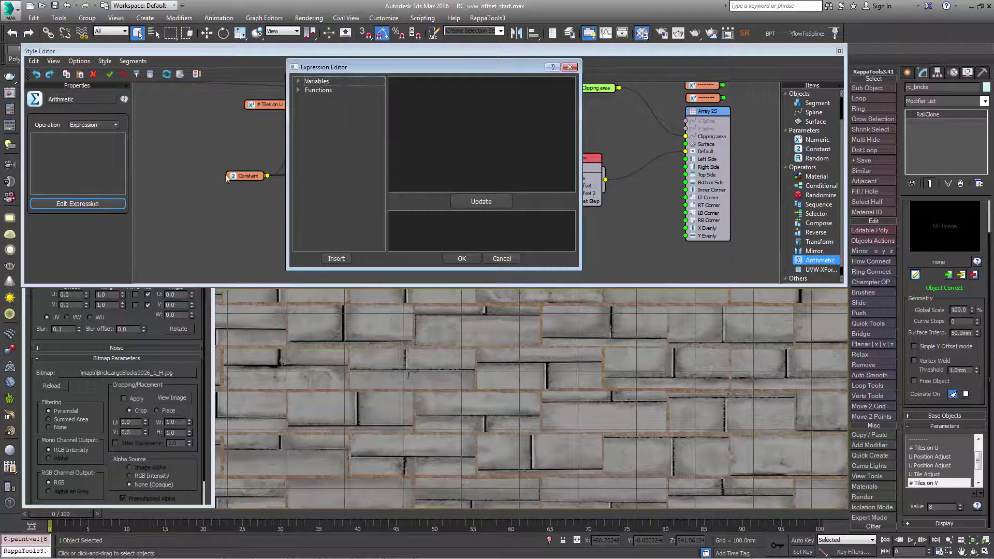
drag(360, 76, 384, 105)
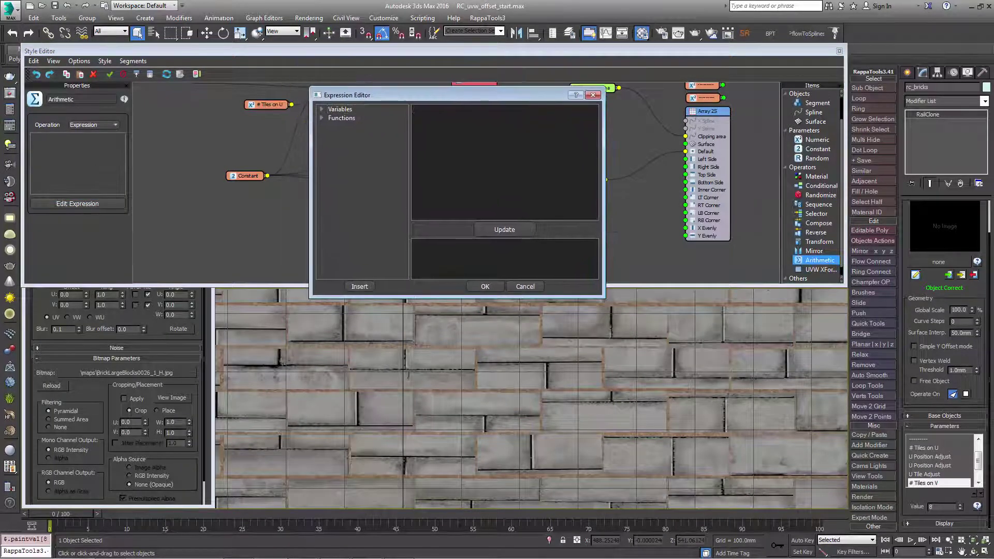
text(Input1*2)
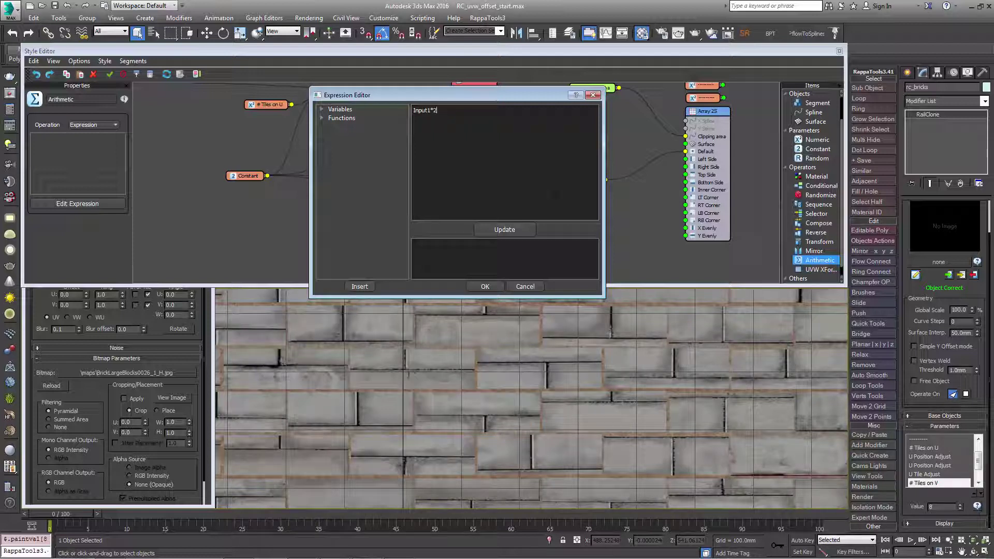
click(485, 287)
scroll(595, 349, up, 6)
middle_drag(421, 344, 259, 311)
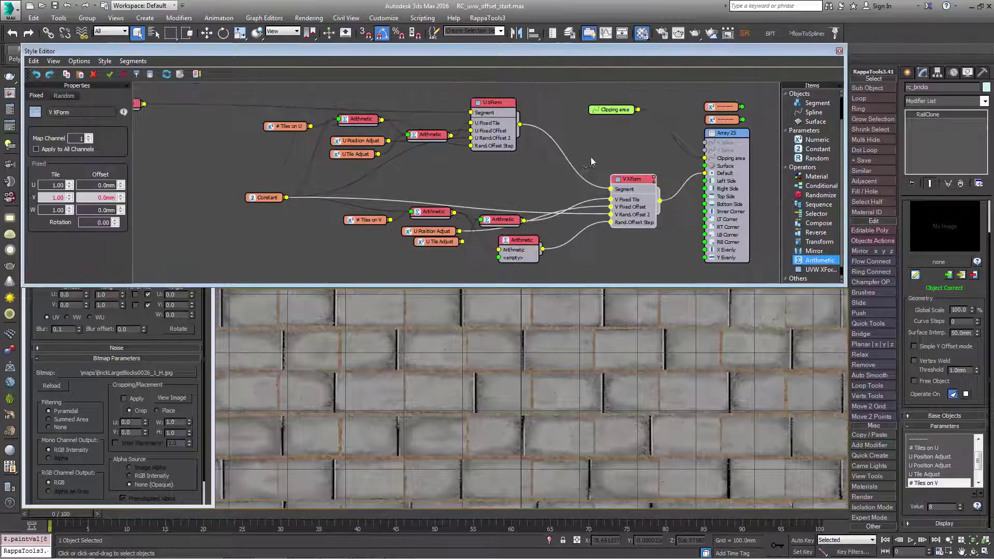
Add a UVW XForm node between the U XForm and V XForm nodes
middle_drag(527, 156, 480, 177)
drag(441, 125, 361, 115)
click(541, 172)
drag(821, 269, 485, 159)
Export the new UVW XForm node's U and V Fixed Offset parameters as inputs
right_click(486, 161)
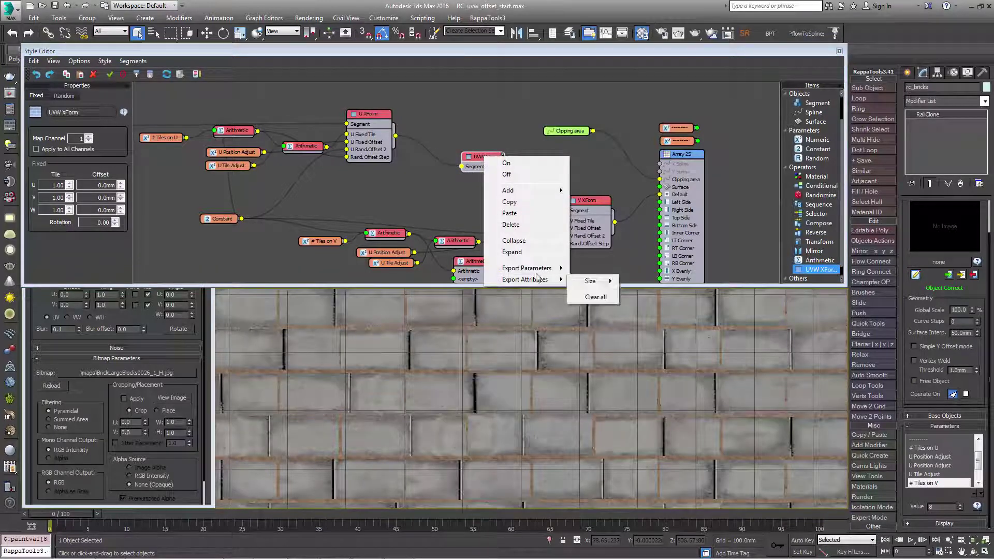
mouse_move(544, 269)
mouse_move(616, 292)
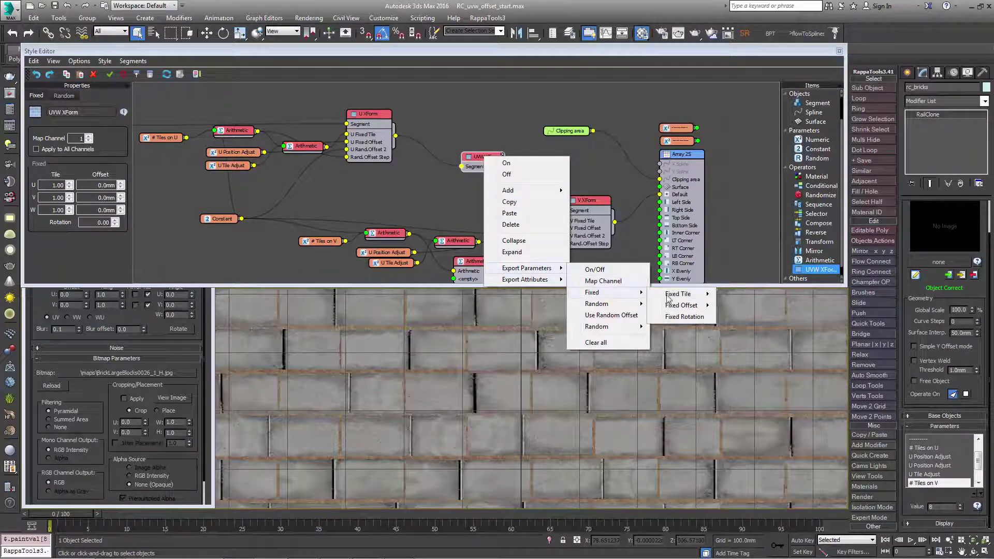
click(724, 315)
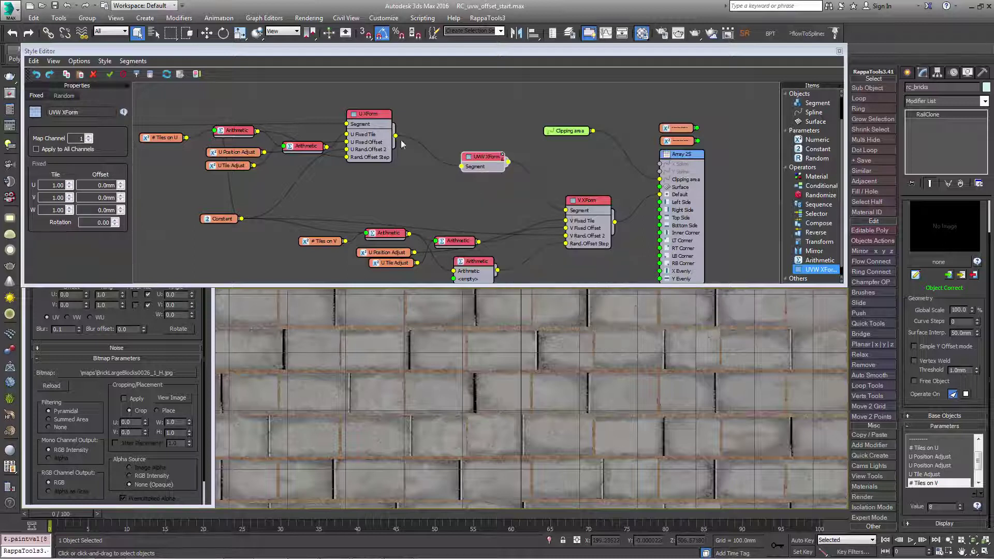
right_click(495, 158)
mouse_move(539, 269)
mouse_move(604, 293)
mouse_move(693, 306)
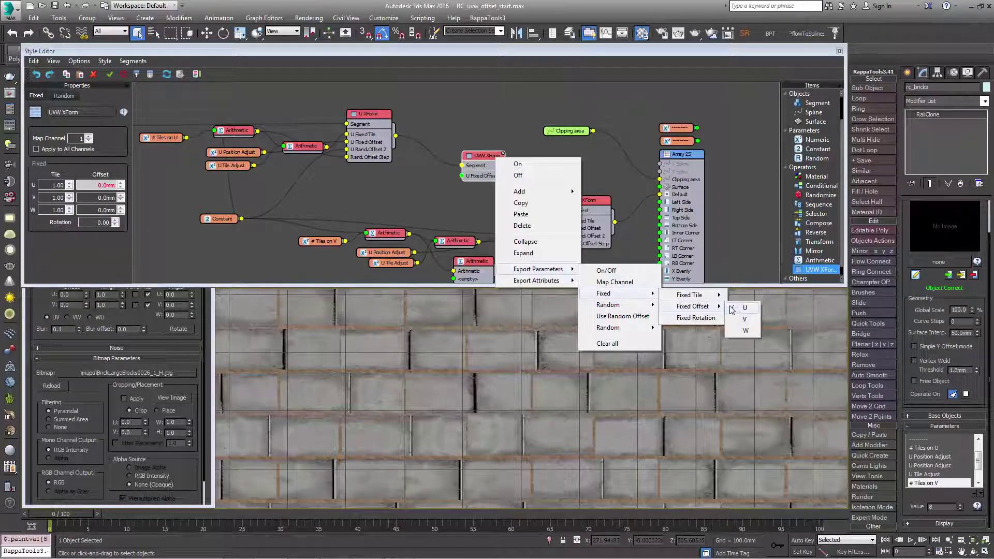
click(742, 319)
Add an Arithmetic node below the U XForm and give it the expression Input1/2
middle_drag(464, 193, 506, 178)
drag(819, 261, 426, 169)
click(93, 124)
click(83, 173)
click(101, 205)
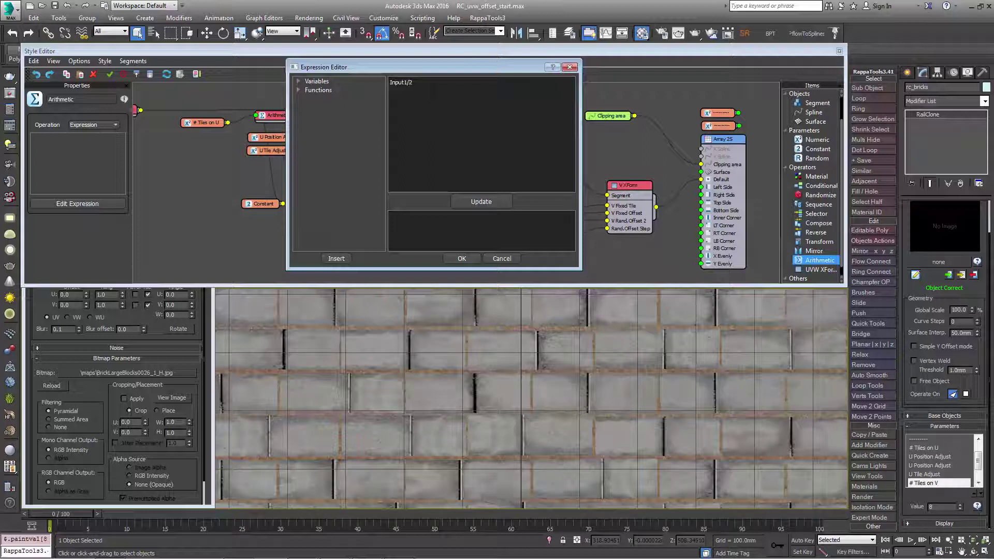
click(464, 258)
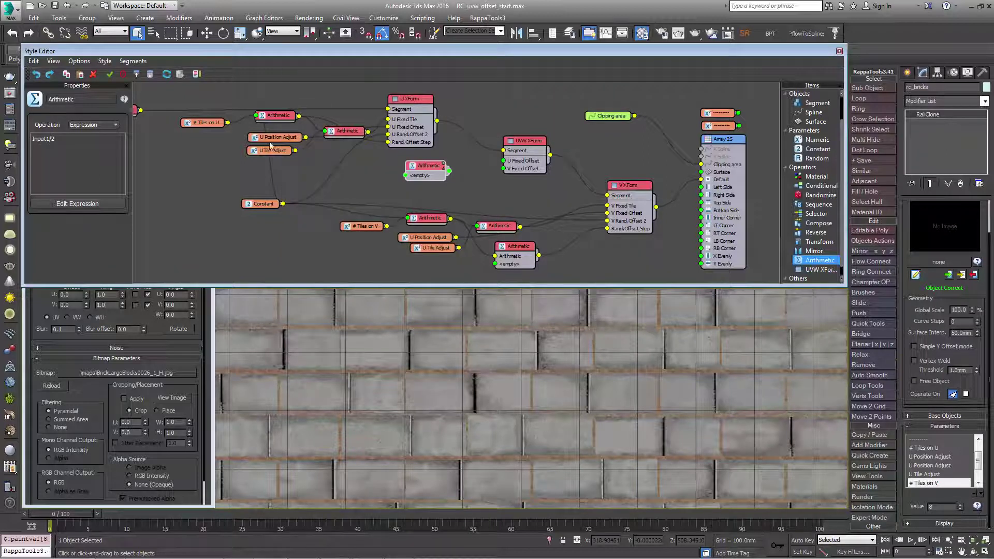
Feed the U branch's first Arithmetic through the halving Arithmetic node into the UVW XForm's U Fixed Offset
drag(299, 117, 410, 166)
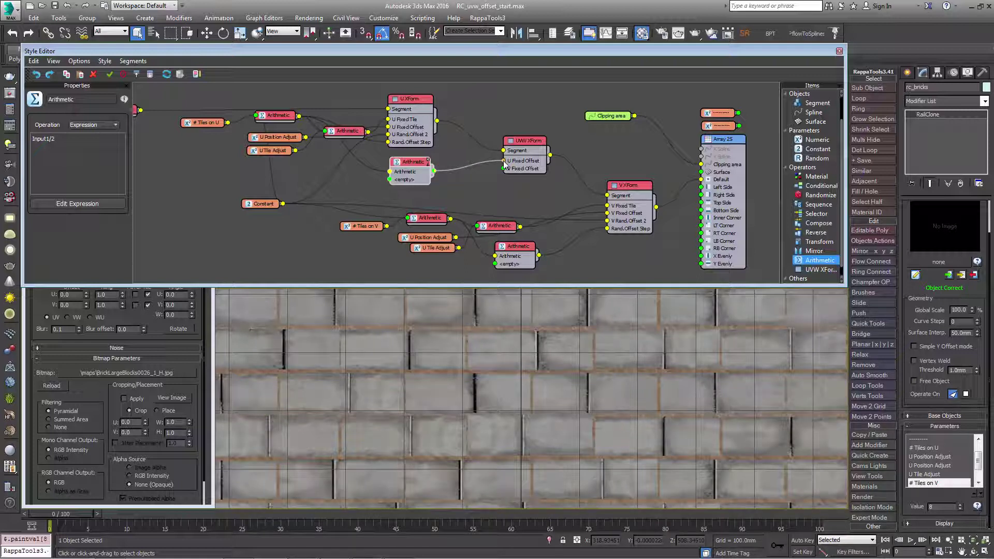
drag(503, 162, 503, 161)
mouse_move(469, 363)
middle_down()
mouse_move(712, 395)
mouse_move(829, 345)
mouse_move(556, 342)
mouse_move(561, 483)
mouse_move(583, 473)
mouse_move(564, 349)
mouse_move(546, 420)
mouse_move(482, 368)
mouse_move(480, 376)
middle_up()
scroll(550, 363, down, 4)
scroll(466, 377, up, 4)
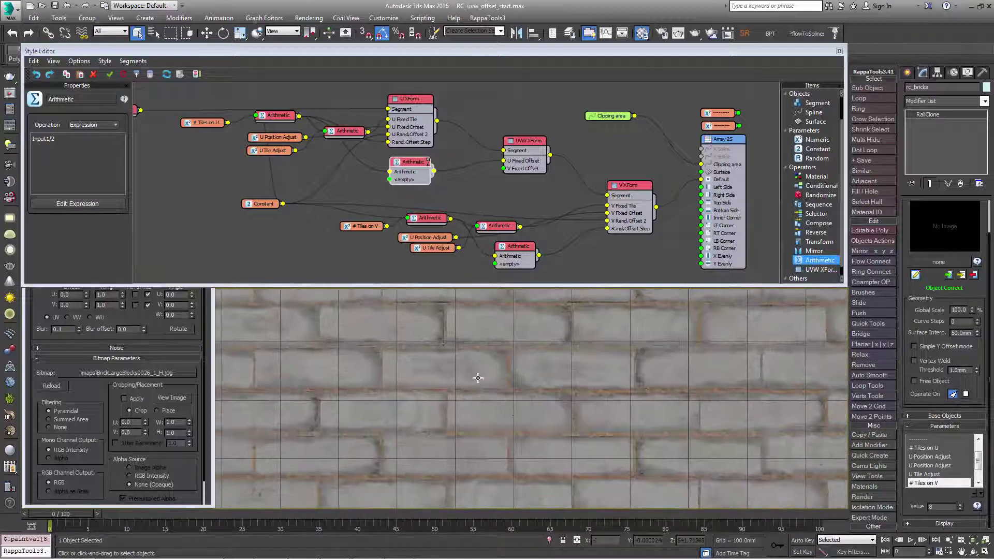
Move the UVW XForm node slightly down and paste a copy of it above
drag(533, 144, 527, 154)
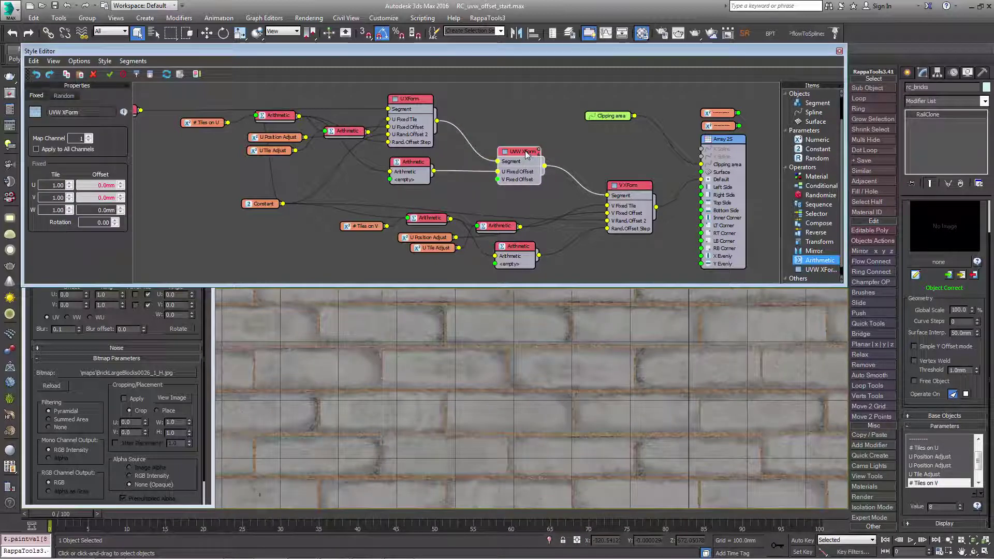
right_click(527, 152)
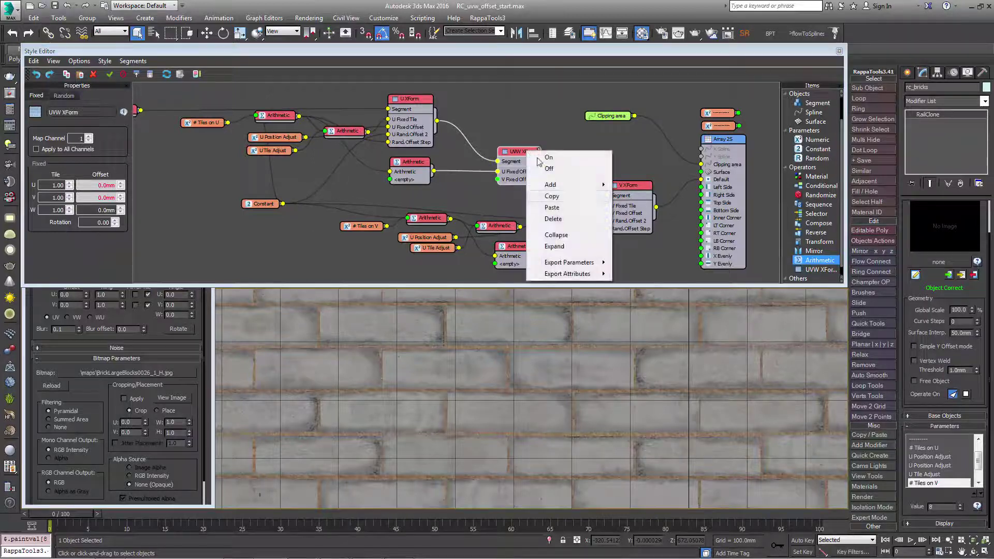
click(575, 201)
right_click(510, 132)
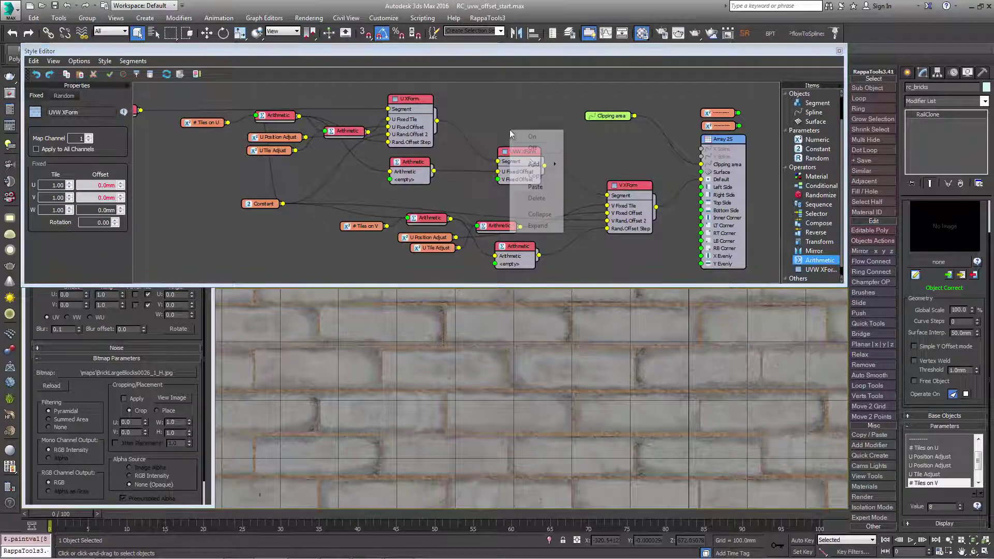
click(539, 188)
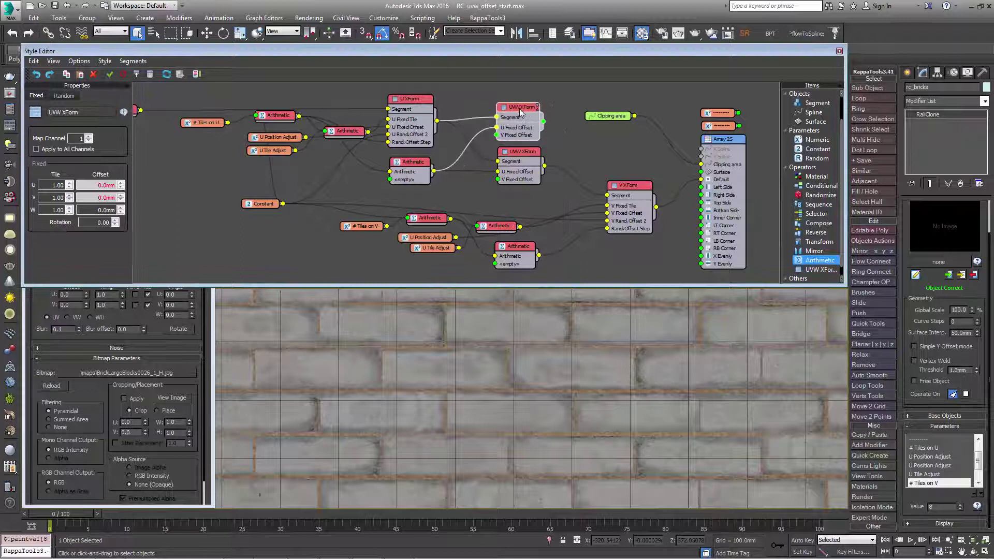
Add a Randomize node that takes both UVW XForm nodes and feeds the V XForm's Segment input
drag(628, 190, 647, 191)
drag(820, 194, 599, 151)
drag(559, 195, 590, 143)
drag(638, 181, 663, 186)
drag(594, 143, 598, 141)
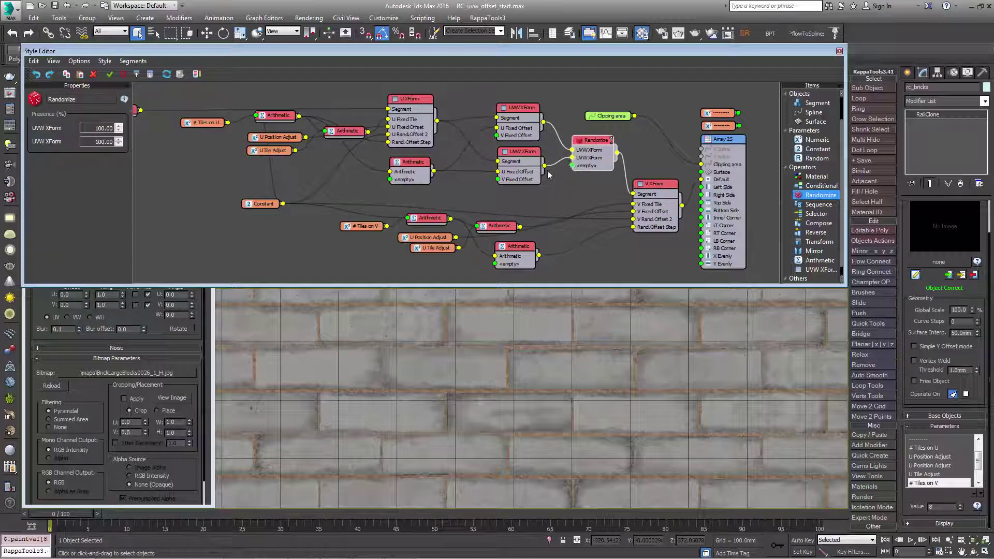
Wire the V branch's first Arithmetic into the copied UVW XForm's V Fixed Offset and disconnect its U Fixed Offset
click(517, 115)
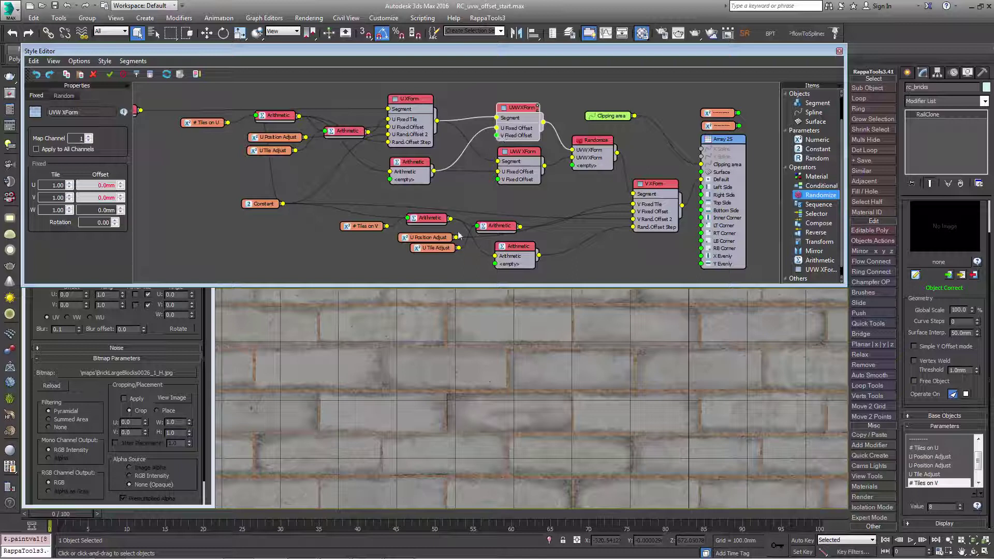
drag(451, 218, 498, 138)
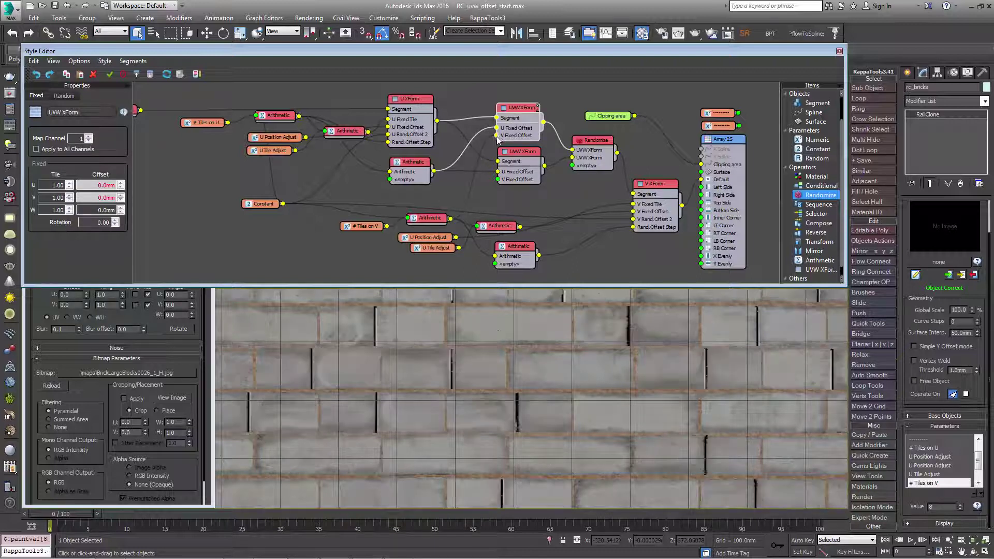
drag(498, 130, 479, 140)
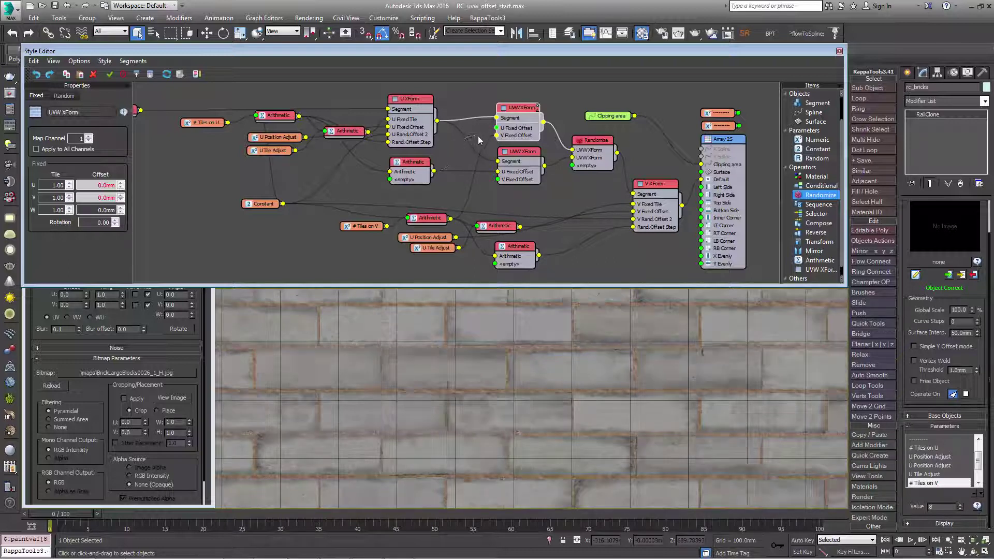
Examine the randomized brick wall up close and through the scene camera
middle_drag(524, 384, 500, 453)
key(g)
scroll(500, 395, down, 6)
scroll(500, 453, down, 4)
middle_drag(566, 381, 534, 389)
key(c)
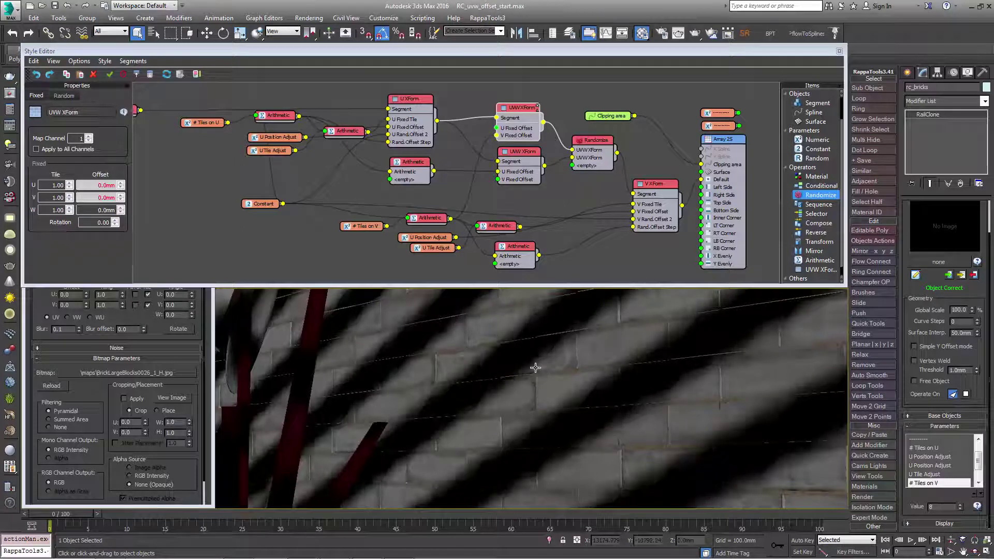
Space out the V XForm and Array 2S nodes to tidy the finished graph
middle_drag(616, 184, 618, 188)
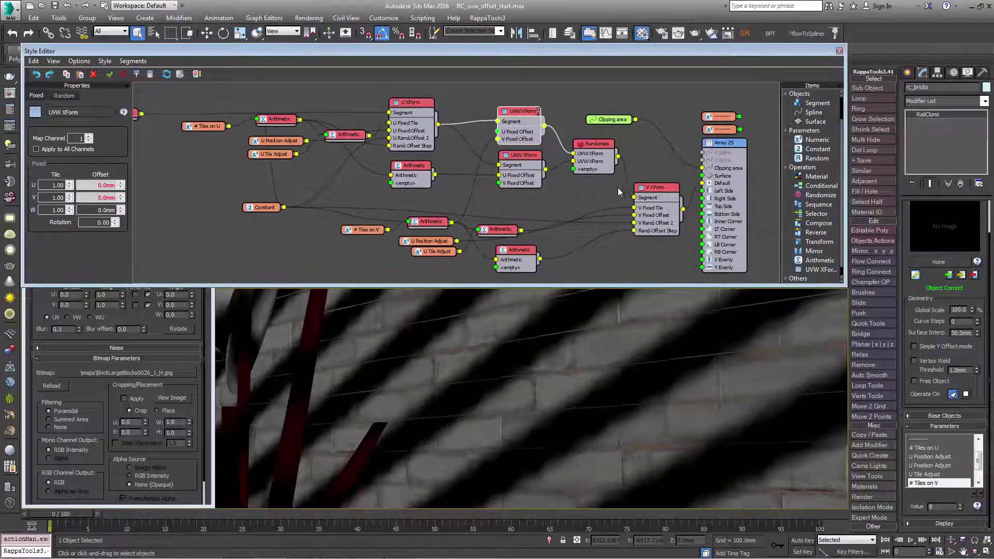
drag(658, 190, 663, 185)
middle_drag(634, 193, 578, 199)
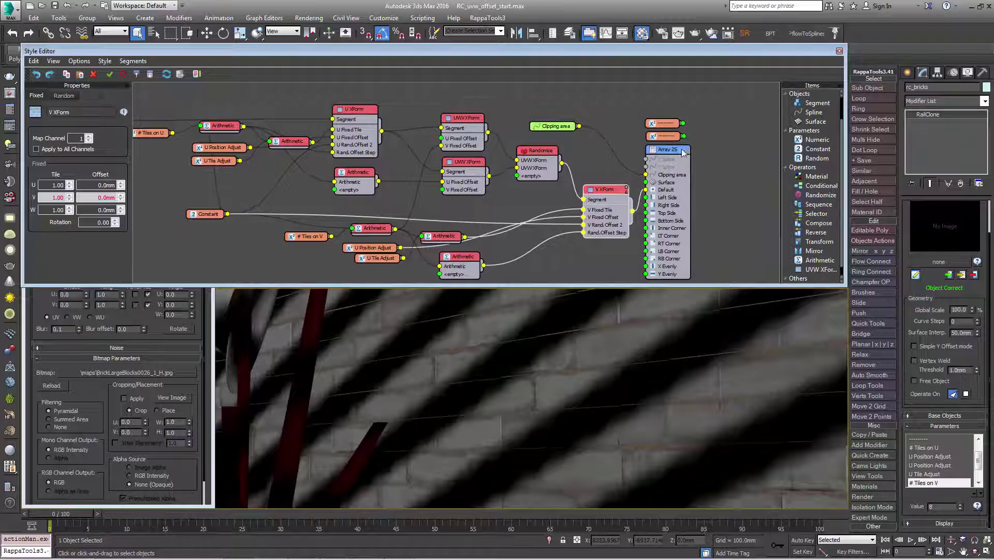
drag(683, 153, 718, 152)
scroll(568, 191, down, 2)
drag(208, 101, 628, 260)
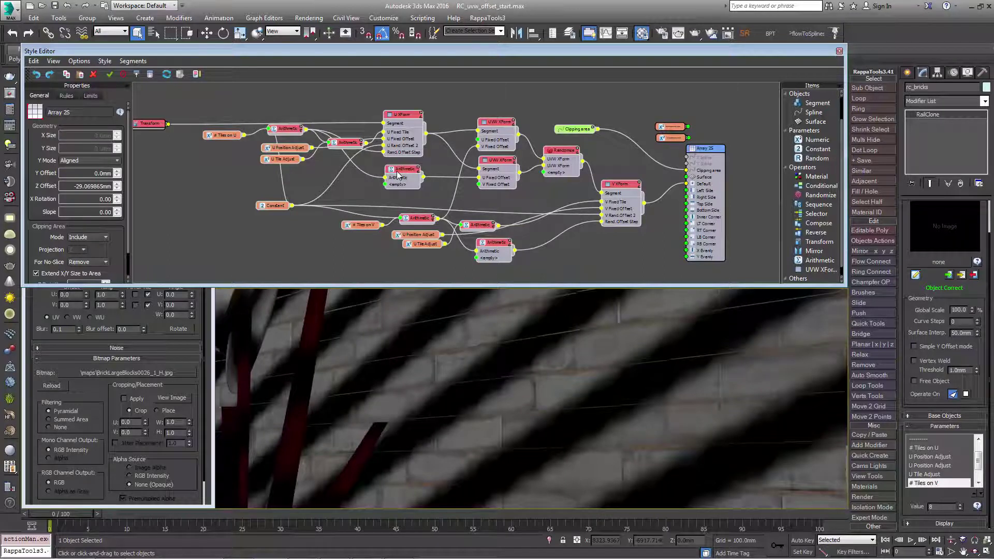
click(427, 199)
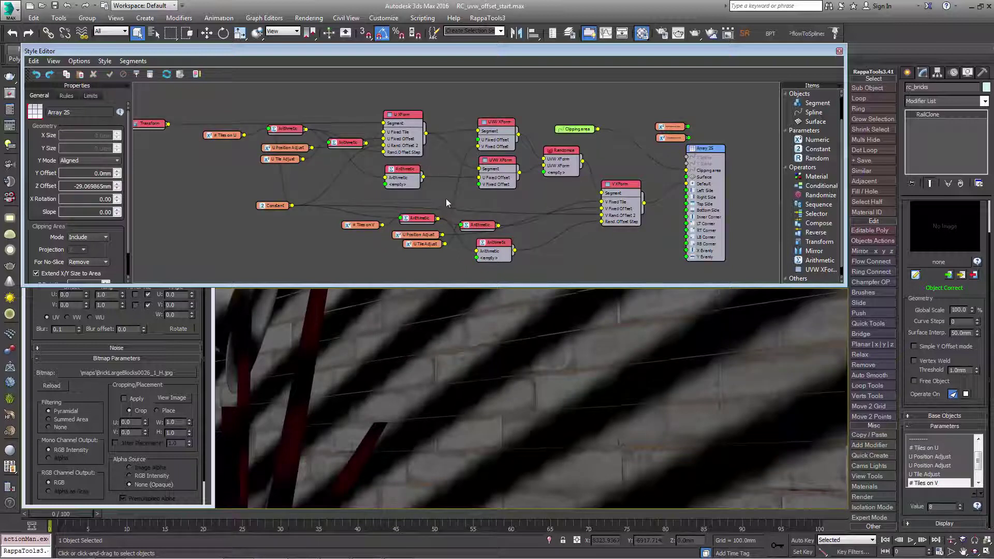
Apply the dark small-brick material to the brick wall
click(981, 469)
drag(981, 469, 981, 466)
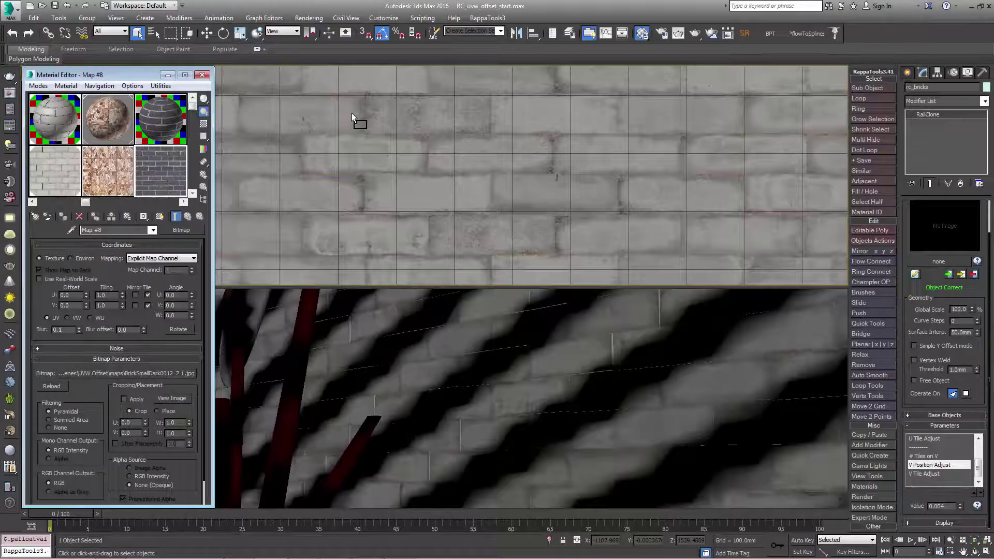
drag(352, 113, 351, 113)
click(504, 324)
Fine-tune the wall's V tiling parameters so the dark brick texture lines up with the brick courses
click(932, 456)
click(960, 504)
click(960, 504)
click(952, 466)
click(942, 473)
drag(960, 507, 977, 459)
Fine-tune U Position Adjust and set U Tile Adjust to -0.045 for the dark brick texture
click(948, 456)
click(960, 507)
click(948, 448)
drag(961, 509, 959, 508)
click(942, 456)
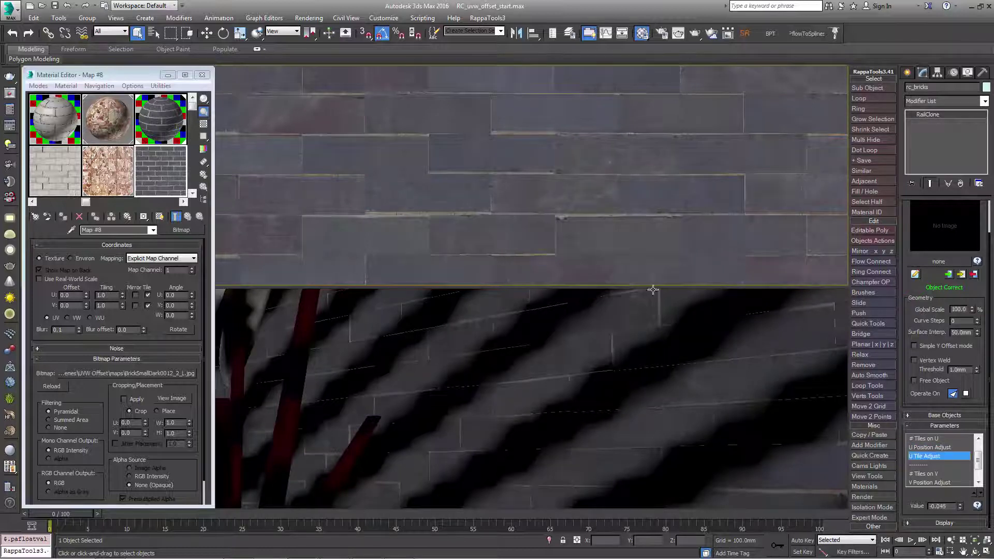
scroll(601, 198, down, 6)
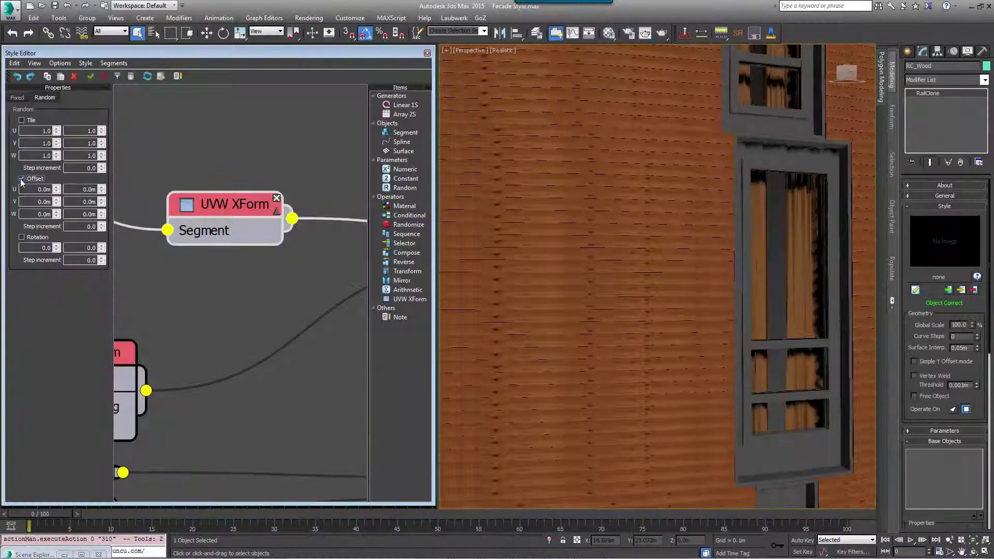
Enable random Offset on the wood facade's UVW XForm, with U and V both ranging from -0.01 to 0.01 m
click(21, 179)
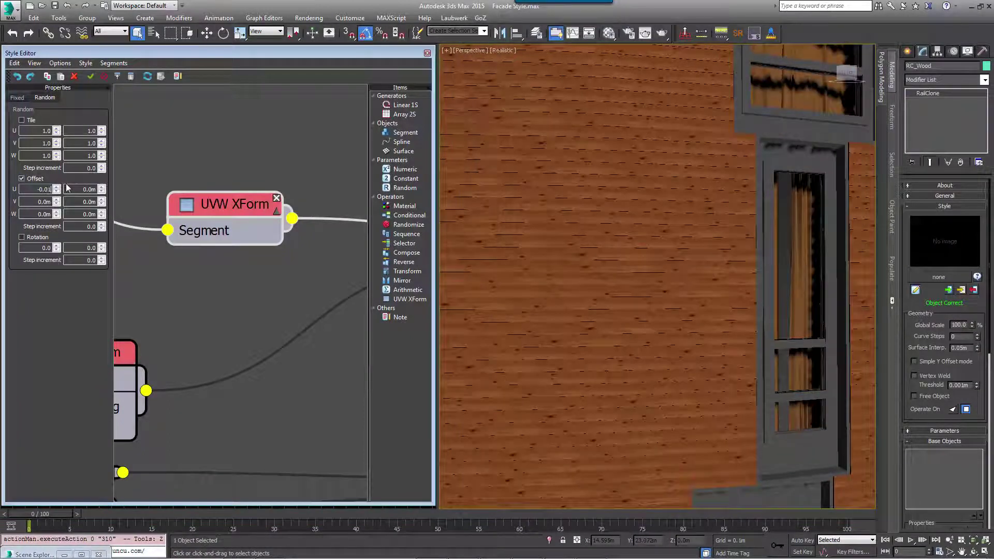
text(-0.01)
key(Tab)
text(0.01)
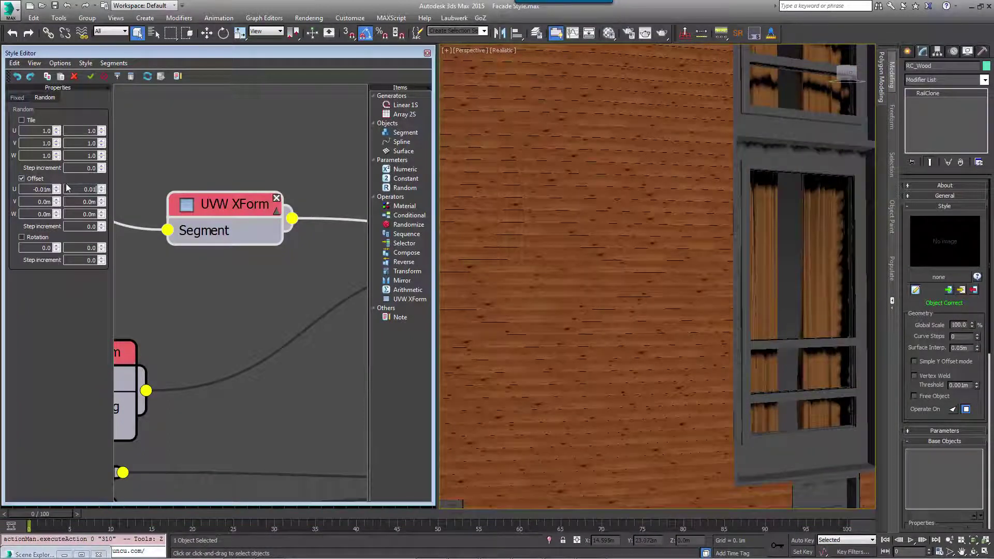
key(Tab)
text(-0.01)
key(Tab)
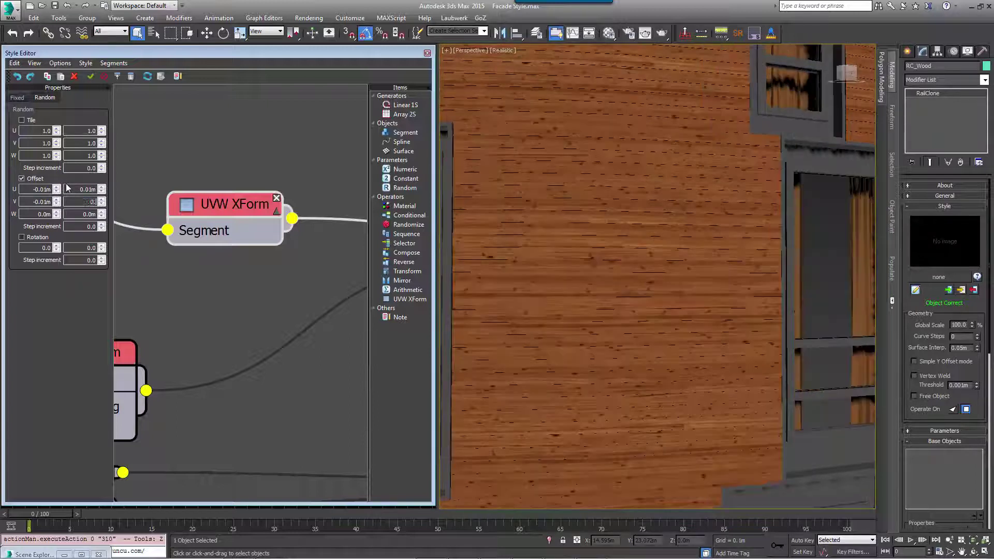
key(Return)
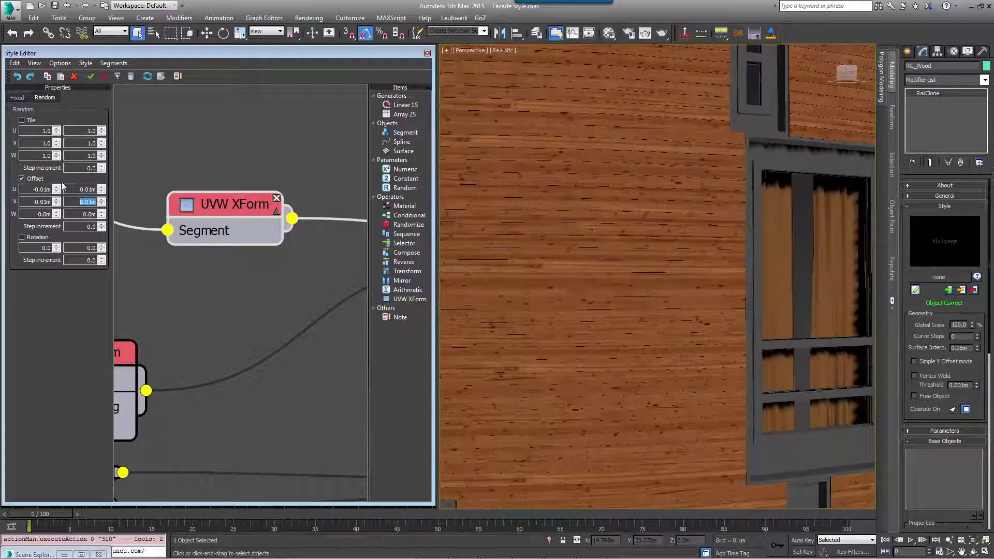